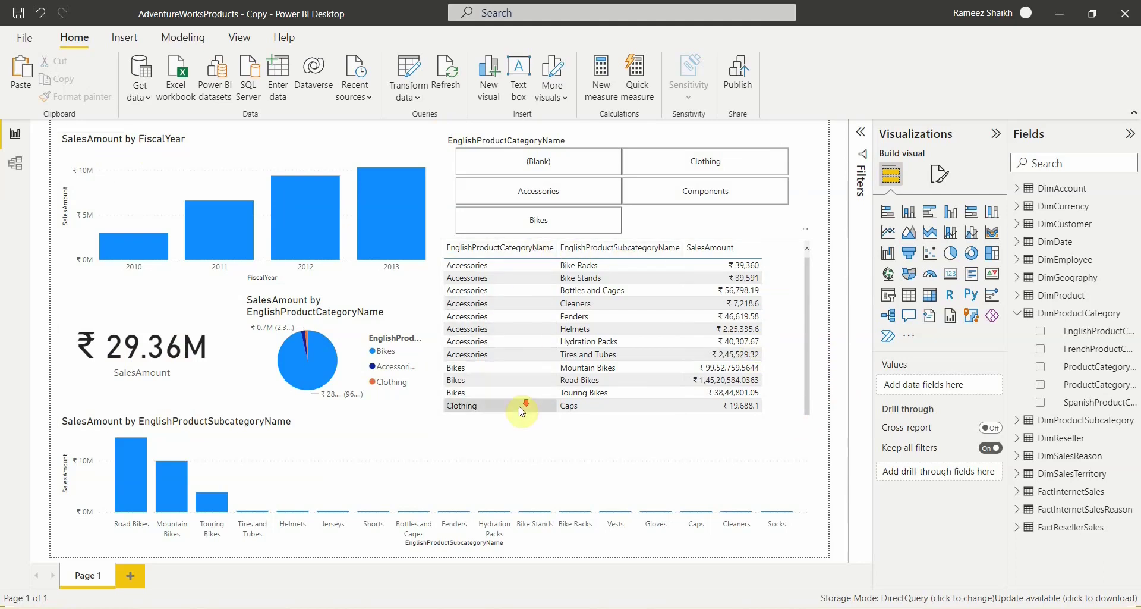
{"action": "scroll", "coordinate": [522, 407], "scroll_direction": "down", "scroll_amount": 1}
{"action": "scroll", "coordinate": [522, 392], "scroll_direction": "up", "scroll_amount": 1}
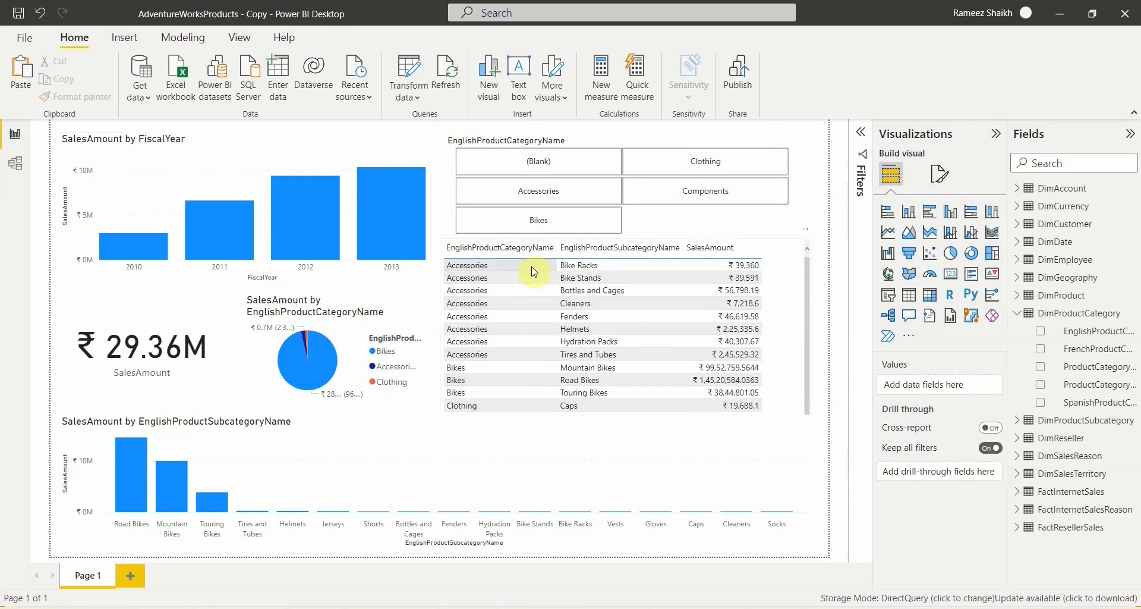
{"action": "scroll", "coordinate": [515, 395], "scroll_direction": "down", "scroll_amount": 1}
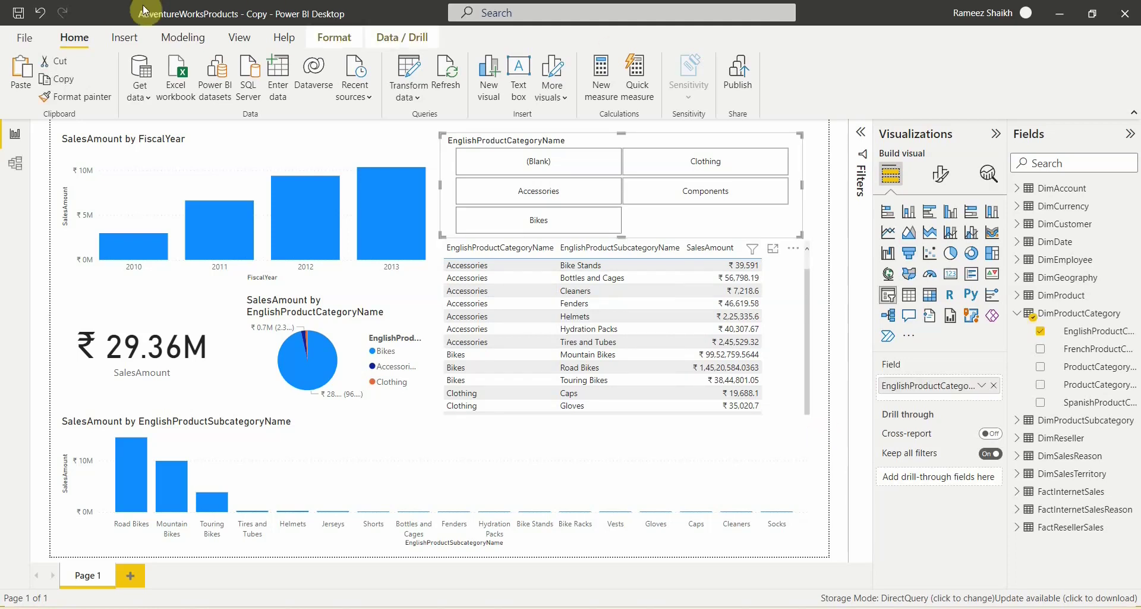
Create a new security role named Bikes
{"action": "left_click", "coordinate": [190, 48]}
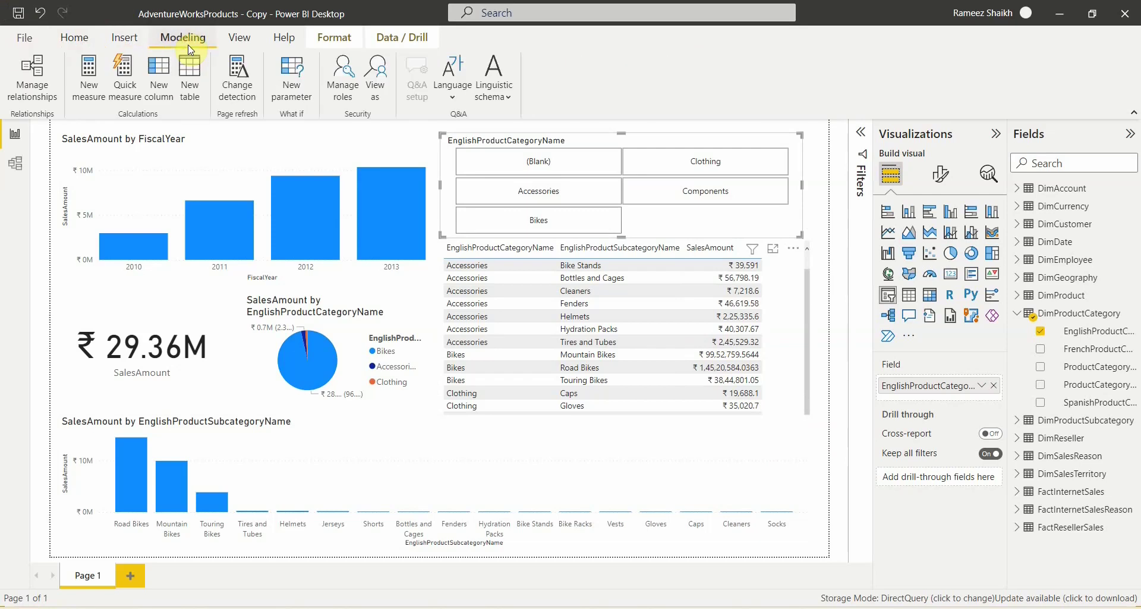
{"action": "left_click", "coordinate": [355, 102]}
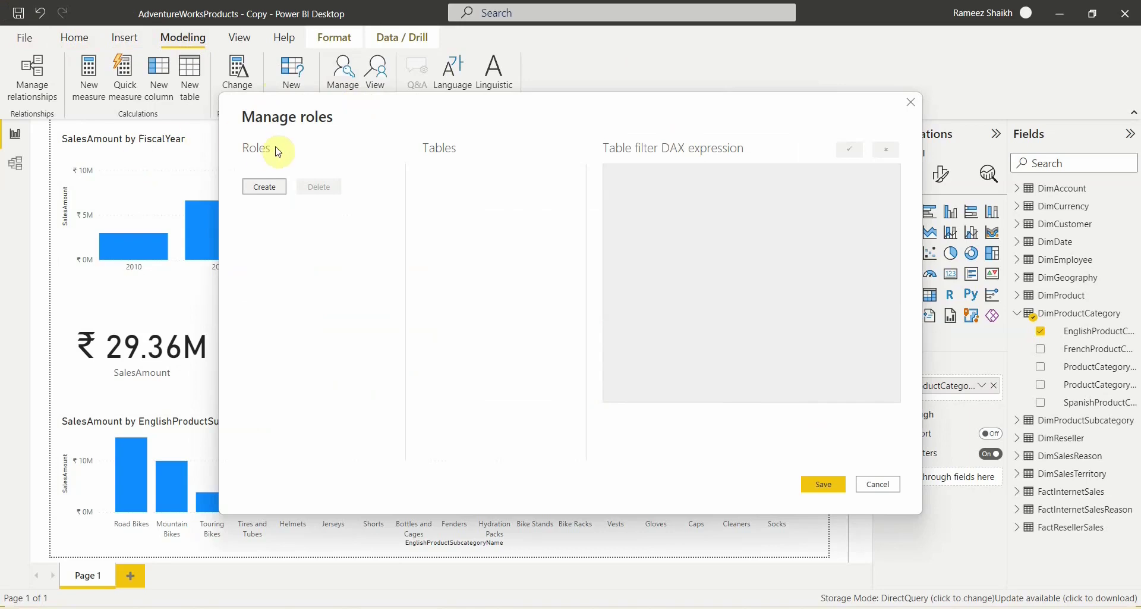
{"action": "left_click", "coordinate": [263, 188]}
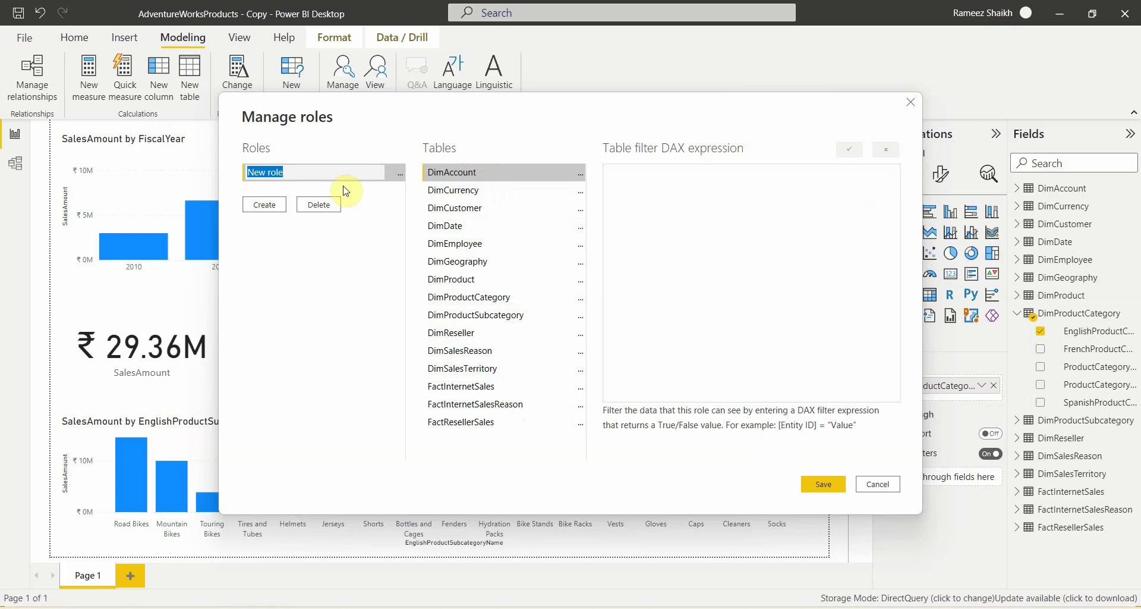
{"action": "type", "text": "Bikes"}
{"action": "key", "text": "Return"}
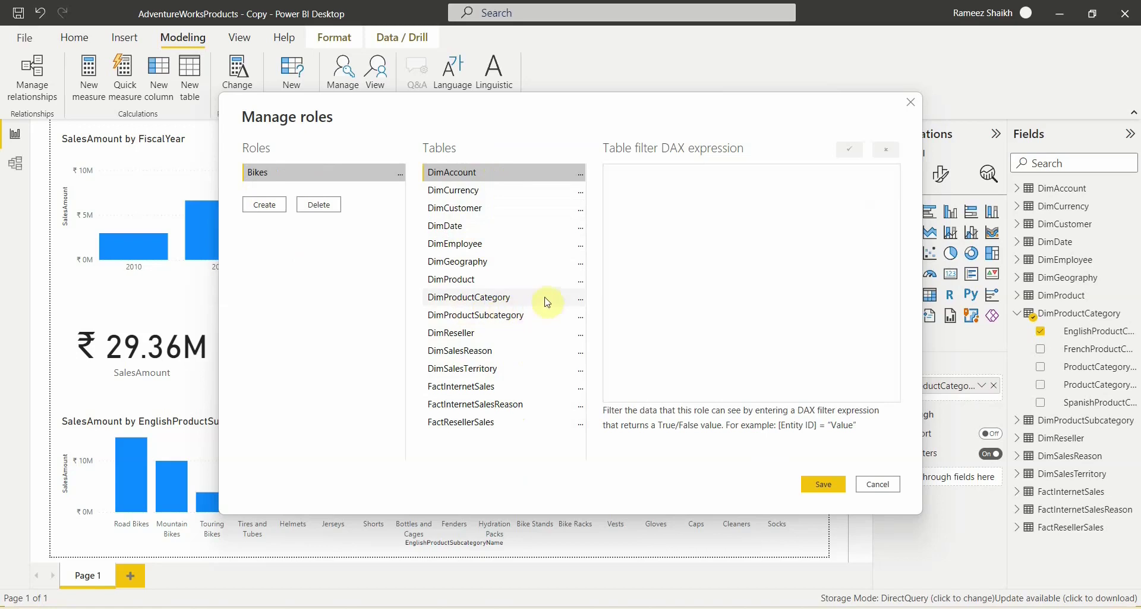
Filter the DimProductCategory table for the Bikes role with [EnglishProductCategoryName] = "Bikes" and save the roles
{"action": "left_click", "coordinate": [582, 299]}
{"action": "mouse_move", "coordinate": [638, 309]}
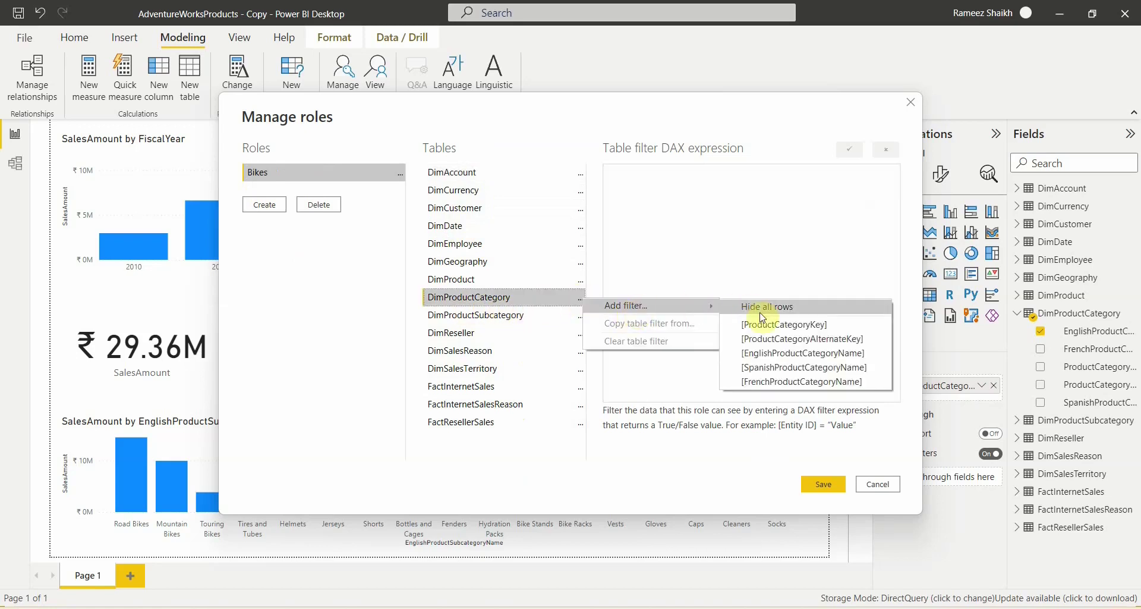
{"action": "left_click", "coordinate": [792, 356]}
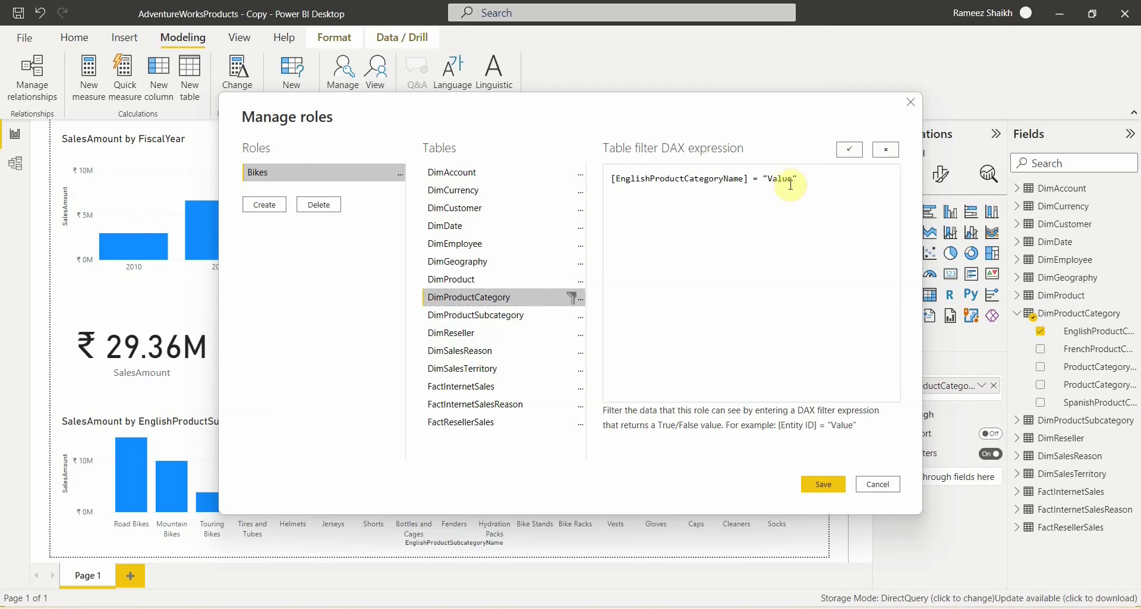
{"action": "double_click", "coordinate": [781, 179]}
{"action": "type", "text": "Bikes"}
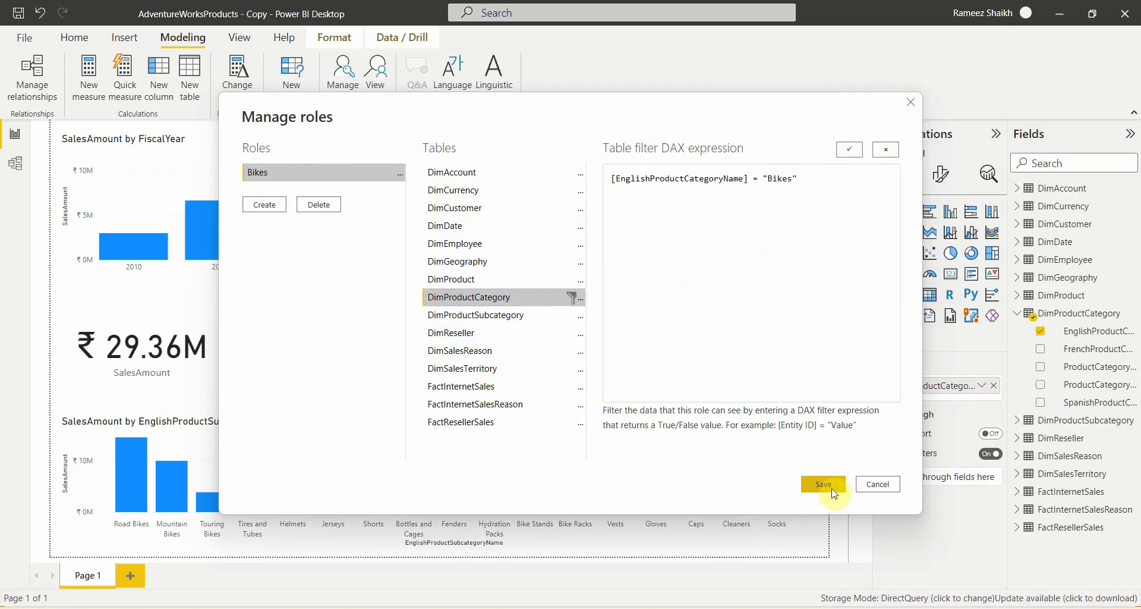
{"action": "left_click", "coordinate": [834, 491]}
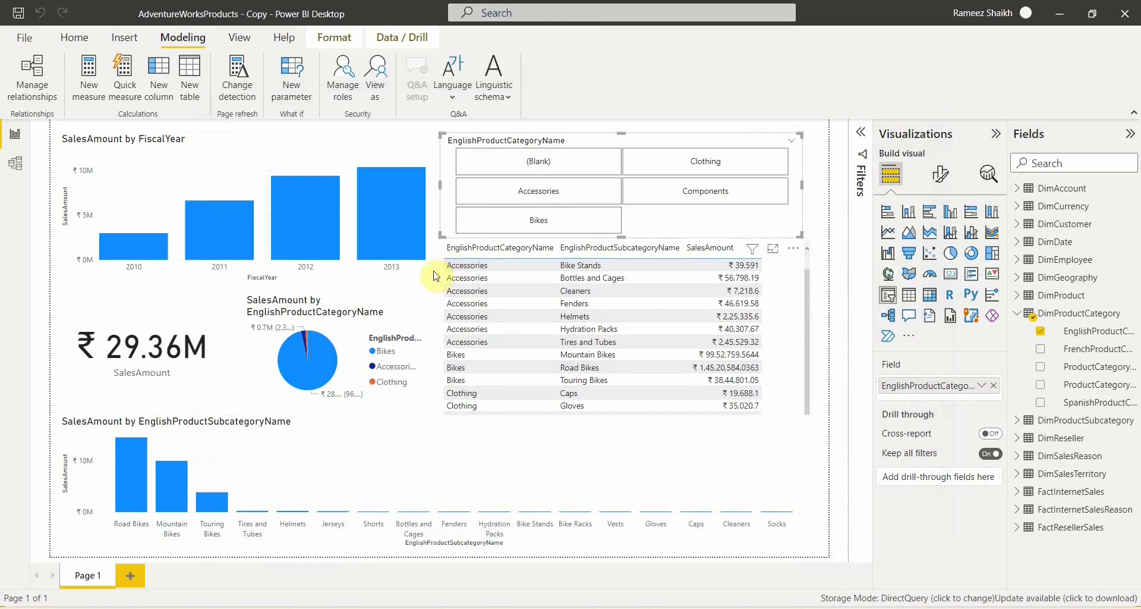
Add a second security role named Clothing
{"action": "left_click", "coordinate": [351, 104]}
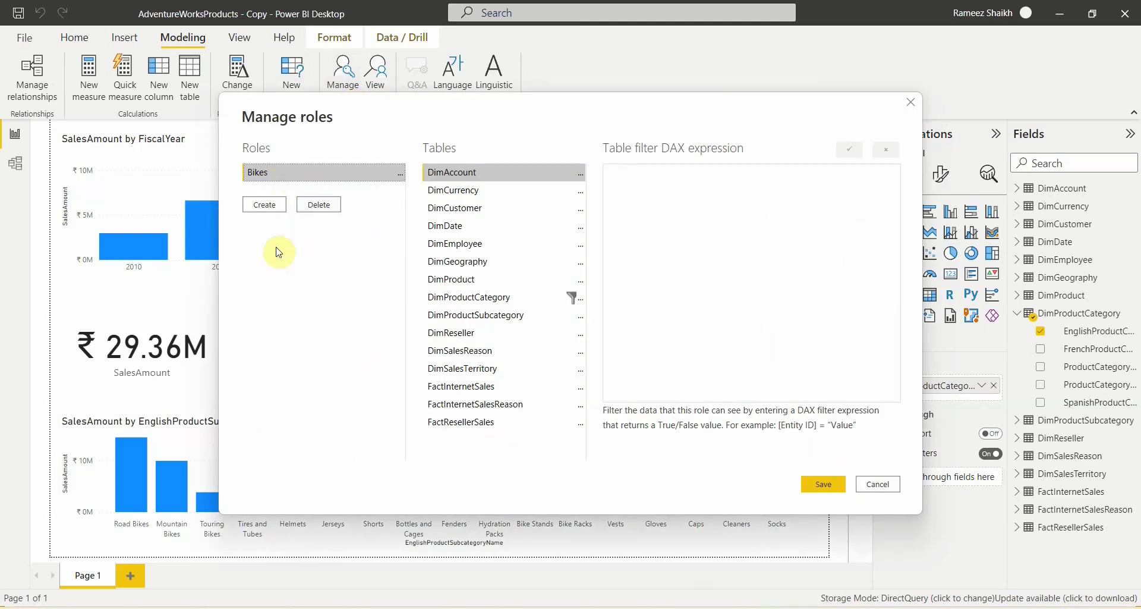
{"action": "left_click", "coordinate": [277, 208]}
{"action": "type", "text": "Clothing"}
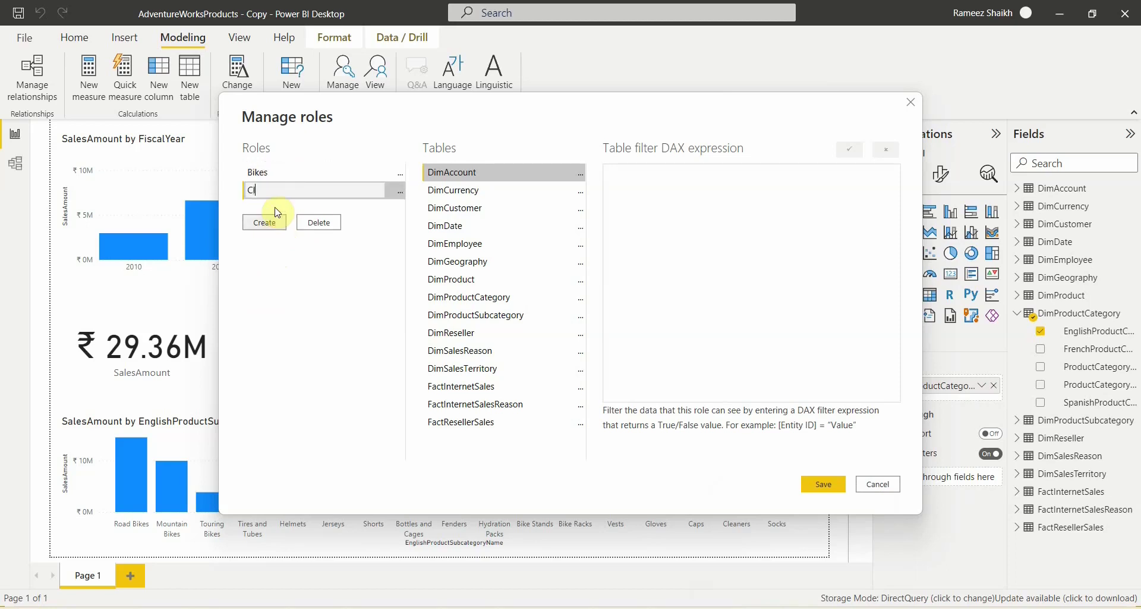
{"action": "key", "text": "Return"}
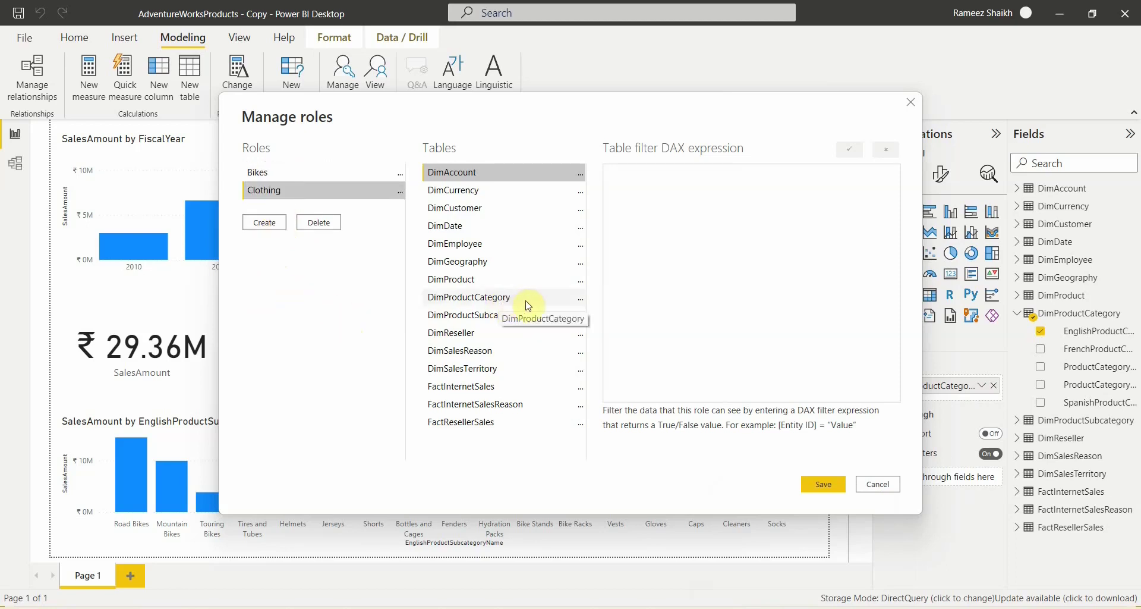
Filter the DimProductCategory table for the Clothing role with [EnglishProductCategoryName] = "Clothing" and save the roles
{"action": "left_click", "coordinate": [582, 299]}
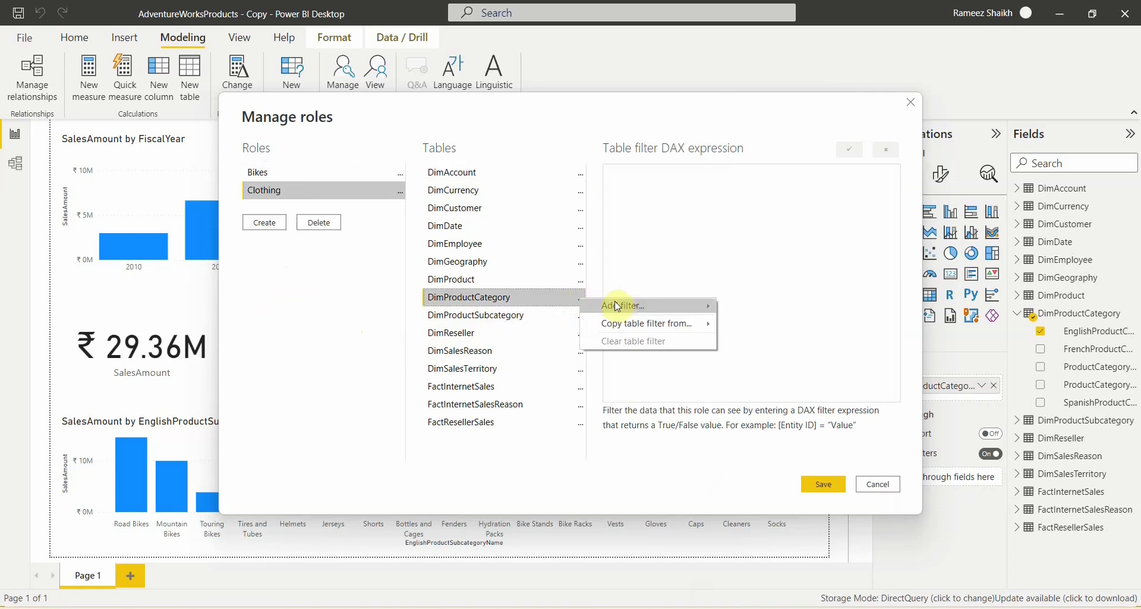
{"action": "mouse_move", "coordinate": [621, 306]}
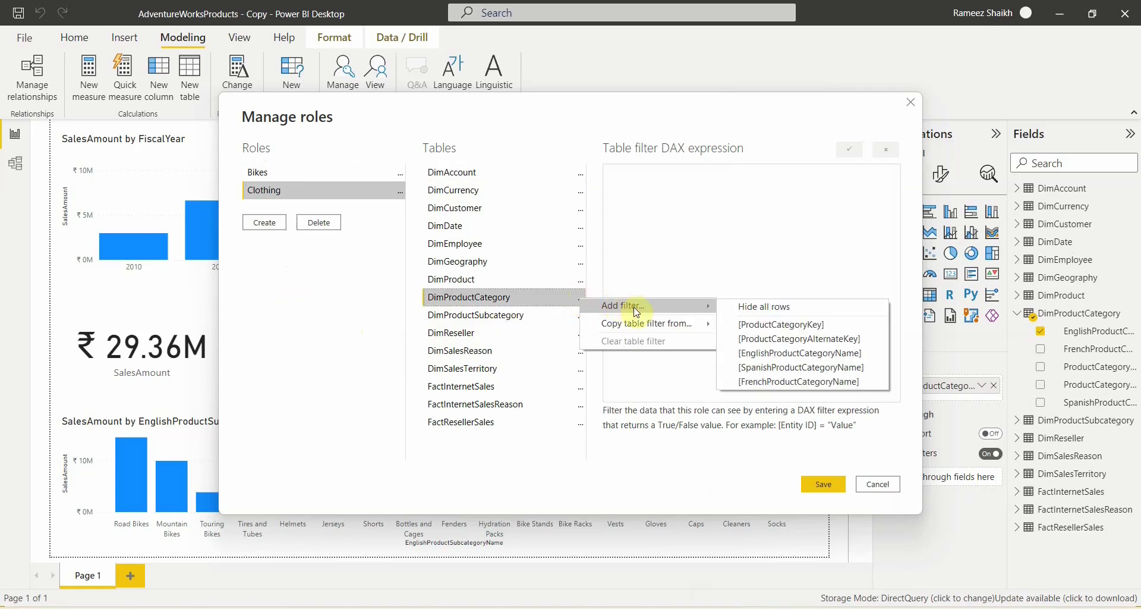
{"action": "left_click", "coordinate": [817, 355]}
{"action": "double_click", "coordinate": [780, 179]}
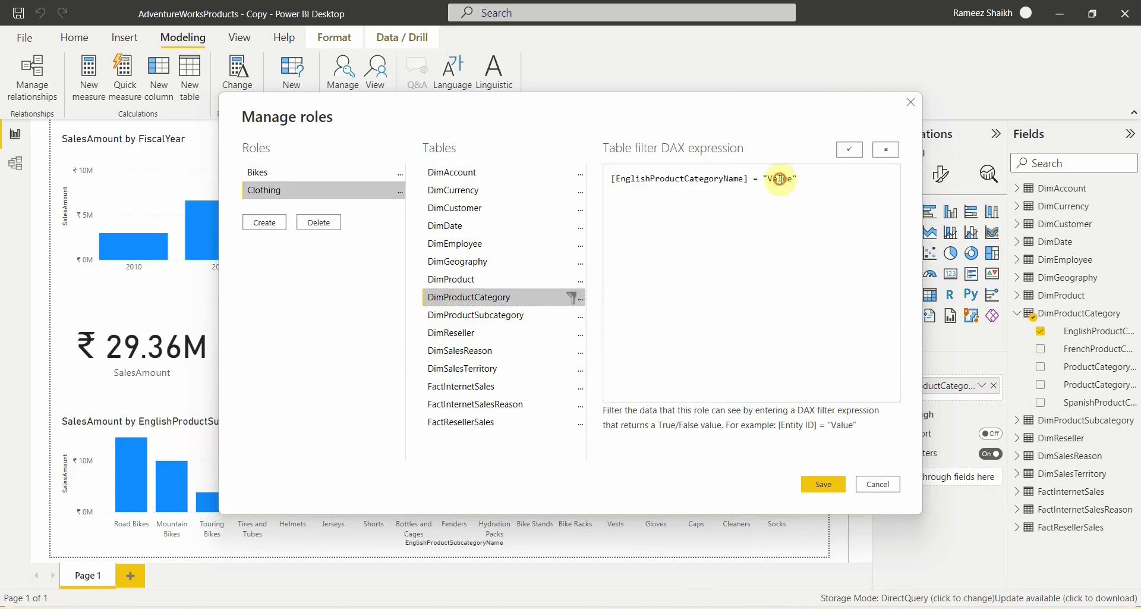
{"action": "type", "text": "Clothing"}
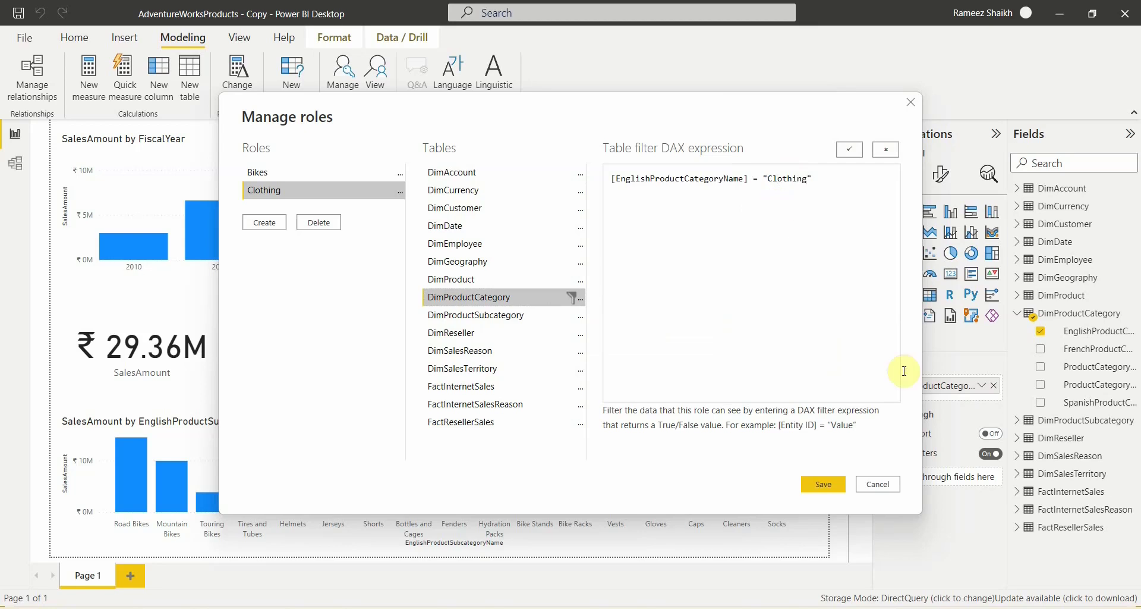
{"action": "left_click", "coordinate": [825, 483]}
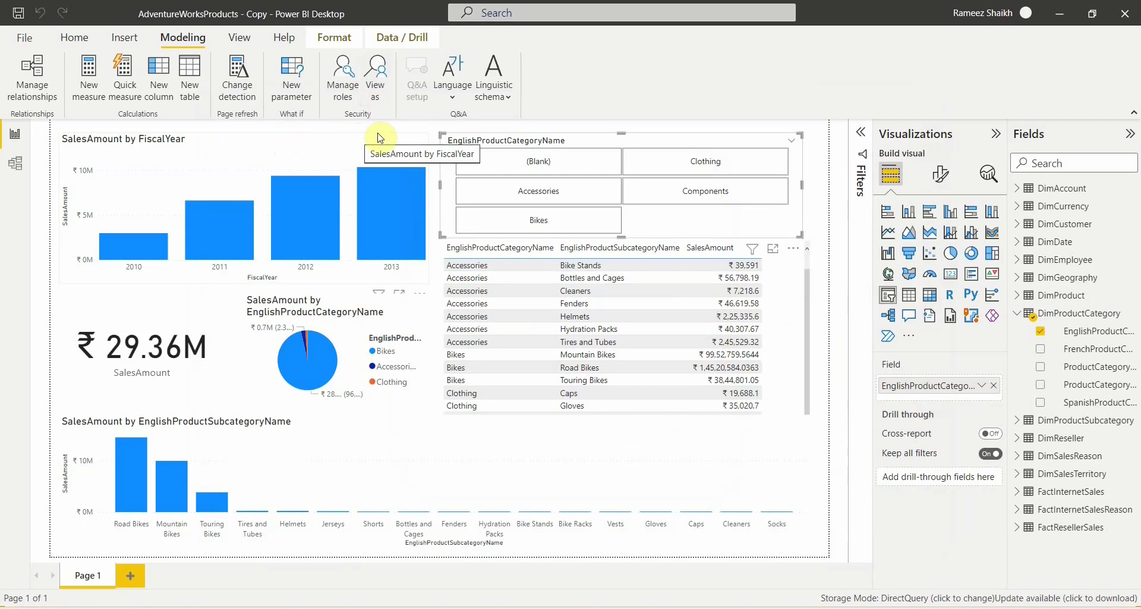
View the report as the Bikes role to check its visuals, and stop the role preview
{"action": "left_click", "coordinate": [381, 95]}
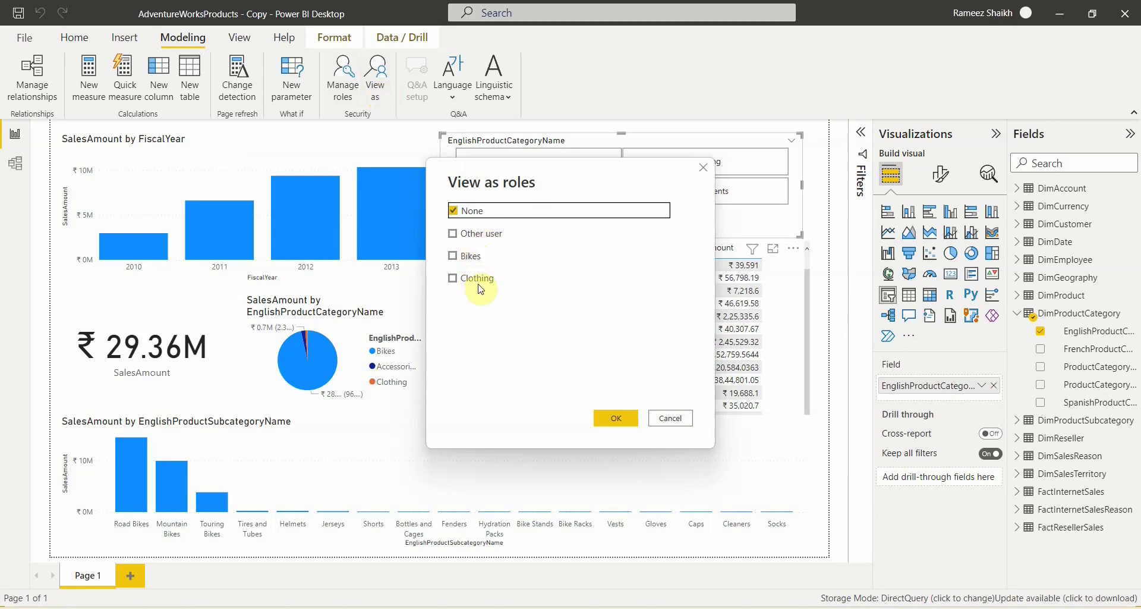
{"action": "left_click", "coordinate": [456, 257]}
{"action": "left_click", "coordinate": [630, 426]}
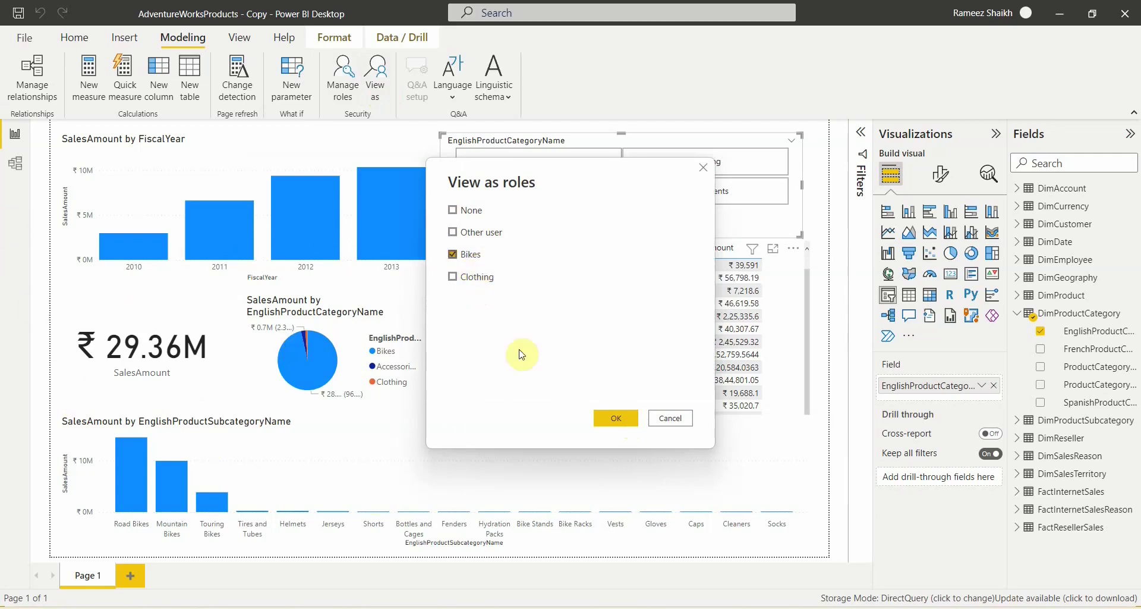
{"action": "left_click", "coordinate": [632, 424]}
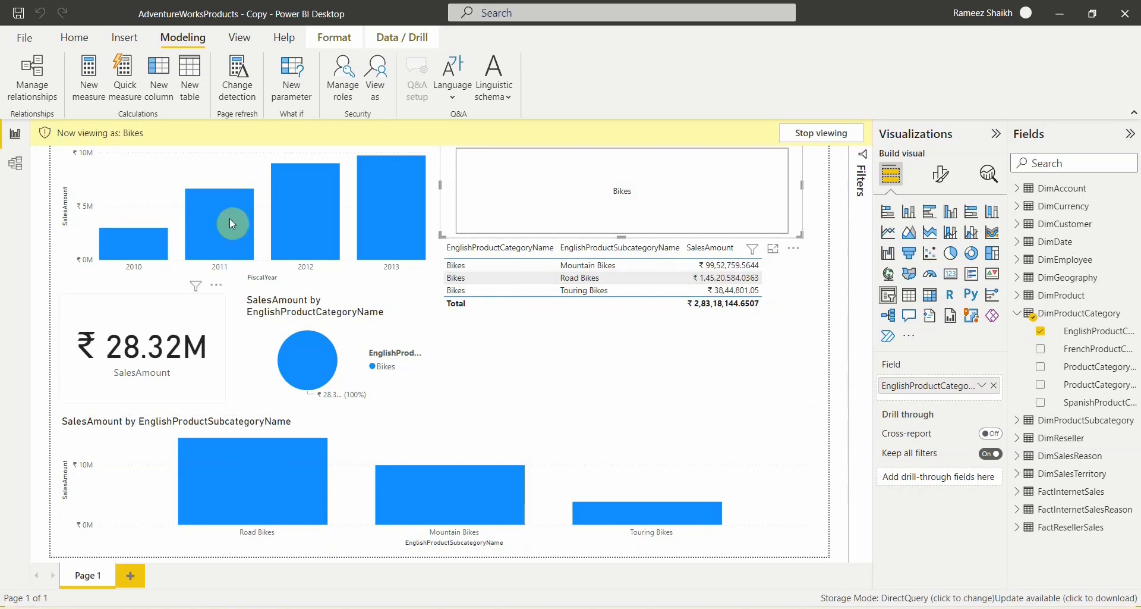
{"action": "left_click", "coordinate": [816, 138]}
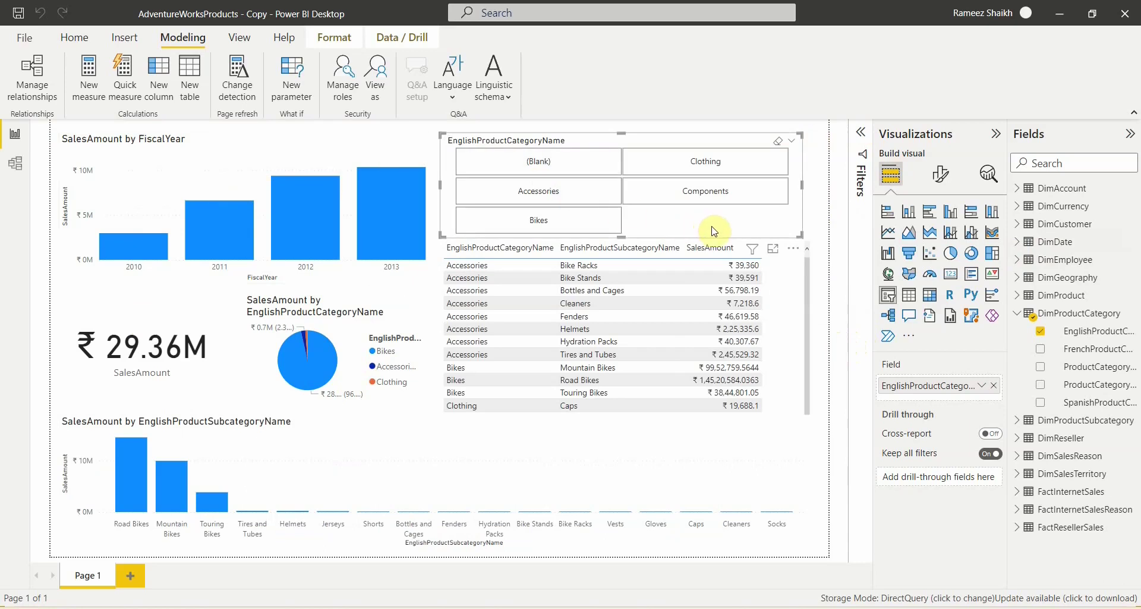
Preview the report as the Clothing role to check its visuals, and return to the unrestricted view
{"action": "left_click", "coordinate": [376, 98]}
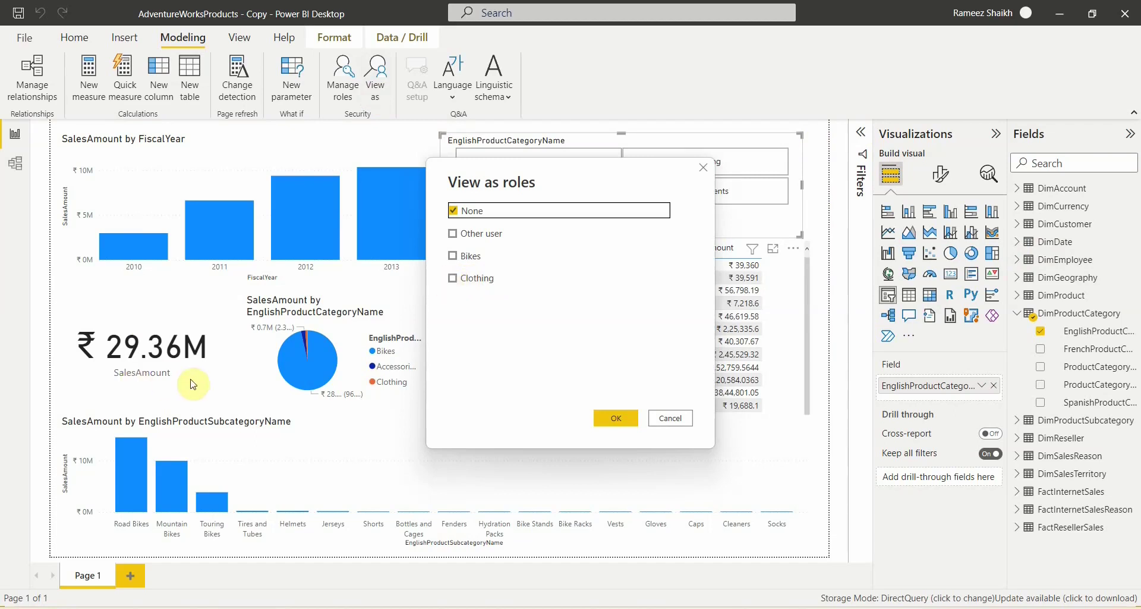
{"action": "left_click", "coordinate": [453, 278]}
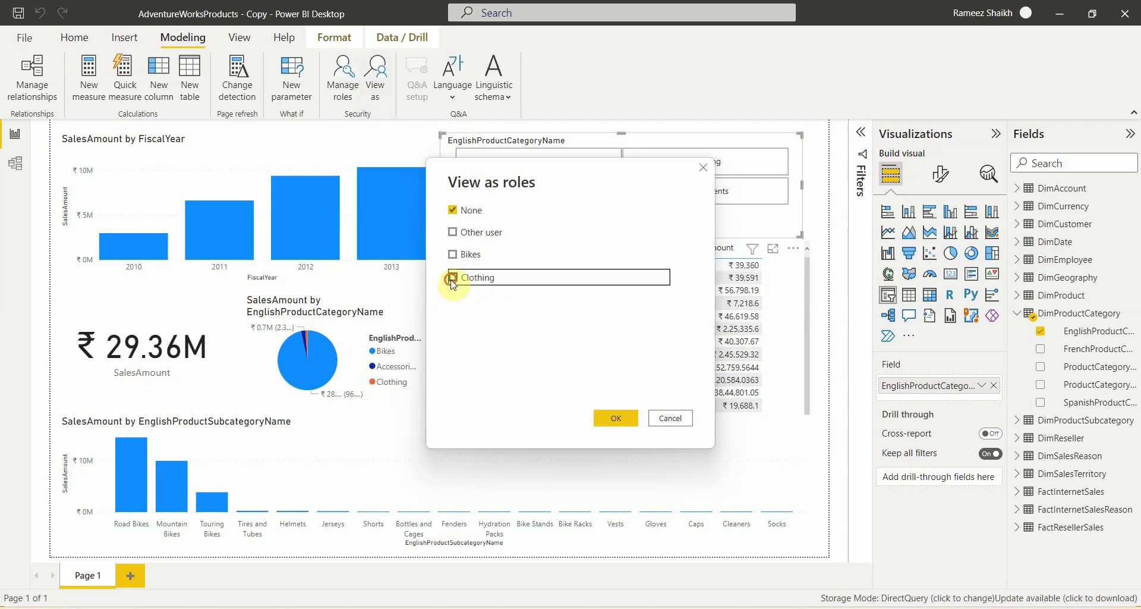
{"action": "left_click", "coordinate": [613, 416]}
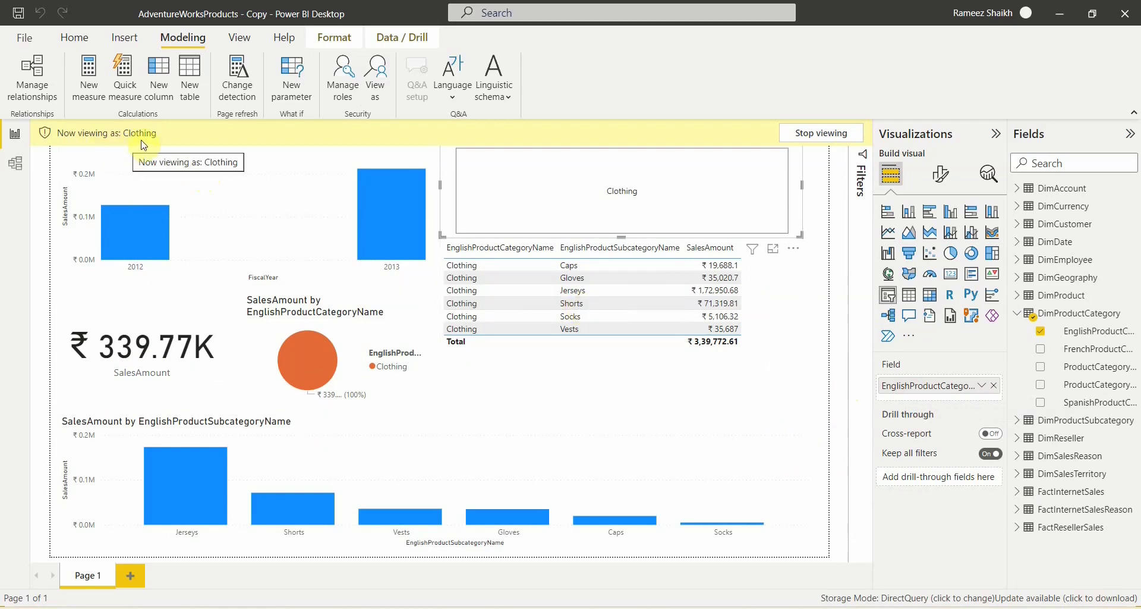
{"action": "left_click", "coordinate": [811, 135]}
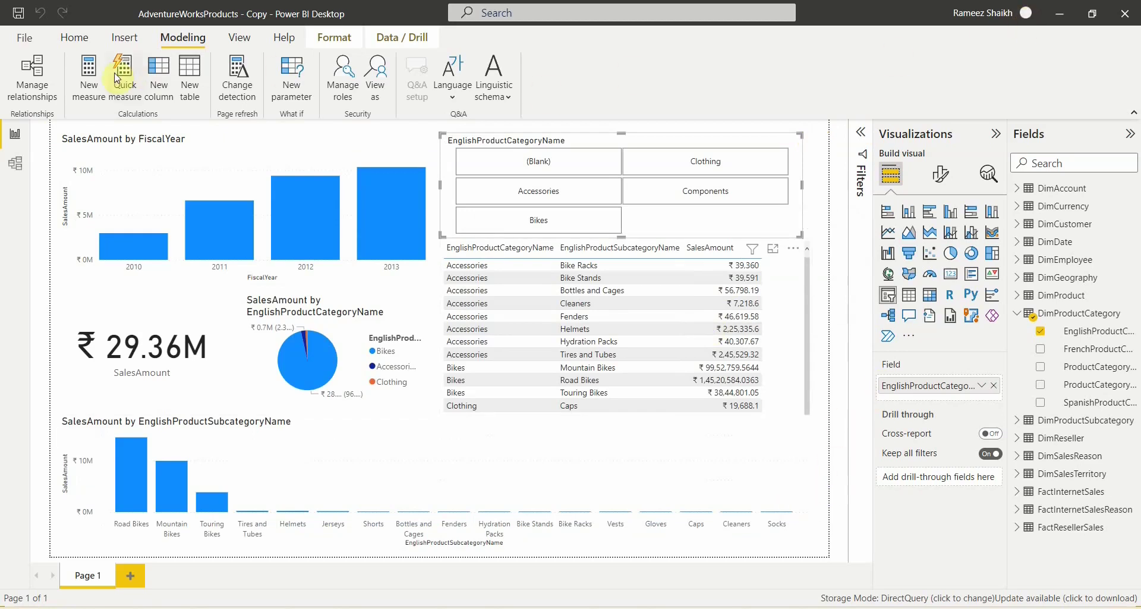
Save the report changes and publish the report to the TEST workspace
{"action": "left_click", "coordinate": [75, 37]}
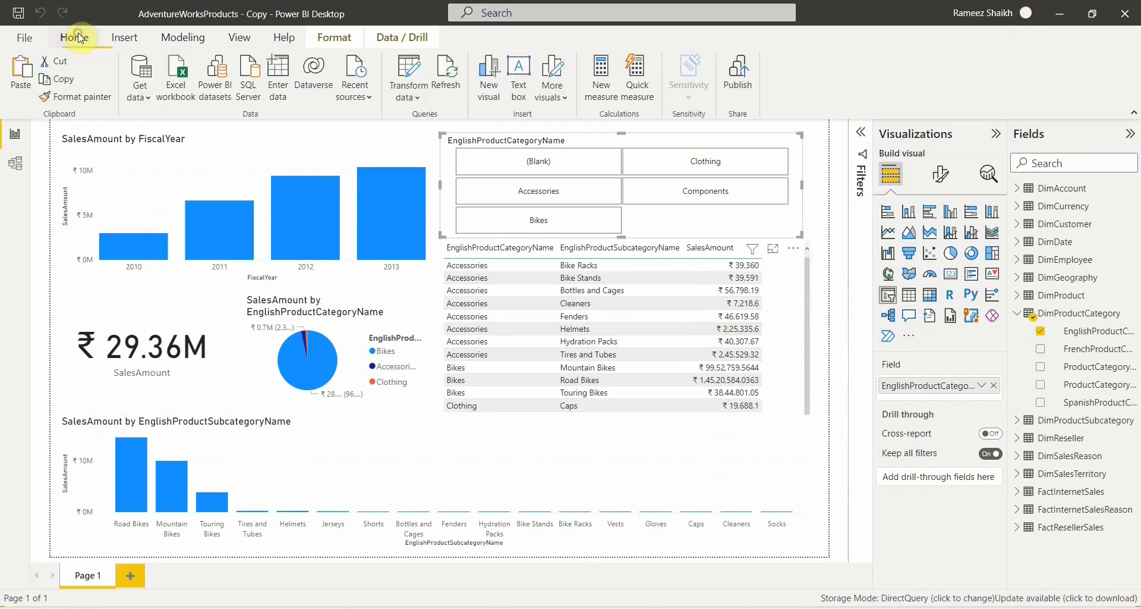
{"action": "left_click", "coordinate": [750, 80]}
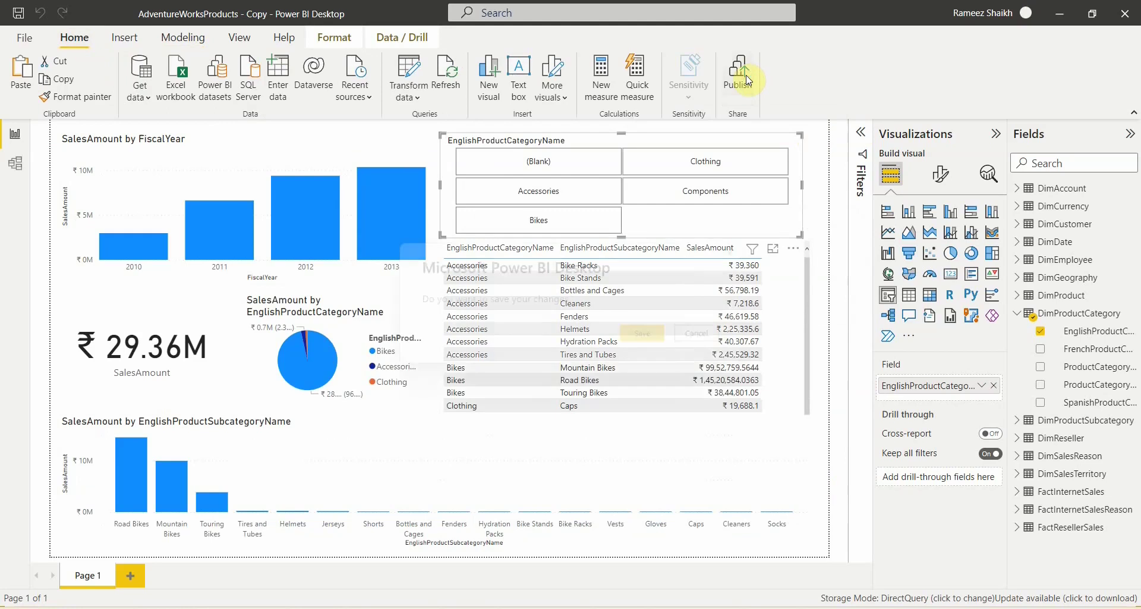
{"action": "left_click", "coordinate": [643, 333]}
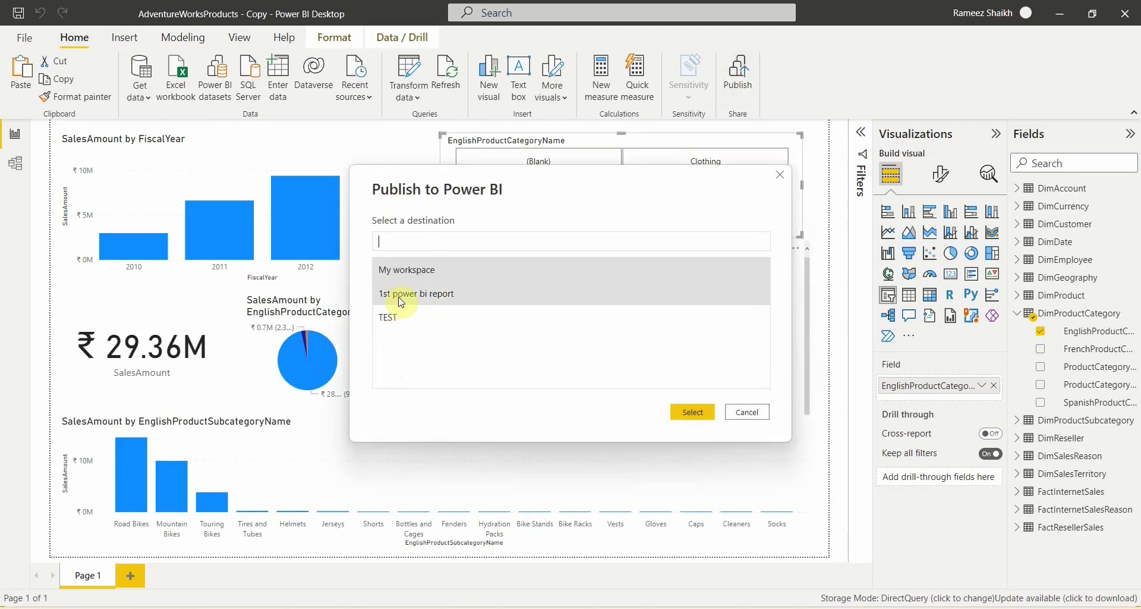
{"action": "left_click", "coordinate": [416, 322]}
{"action": "left_click", "coordinate": [693, 412]}
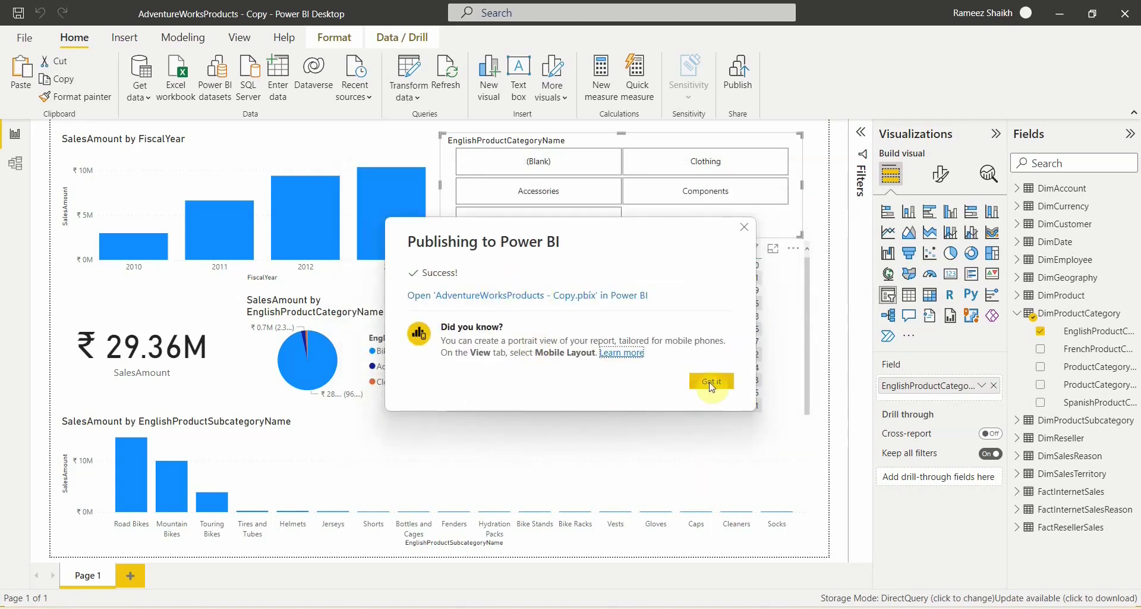
Switch to the Power BI service and open the security settings of the AdventureWorksProducts - Copy semantic model in the TEST workspace
{"action": "left_click", "coordinate": [469, 297]}
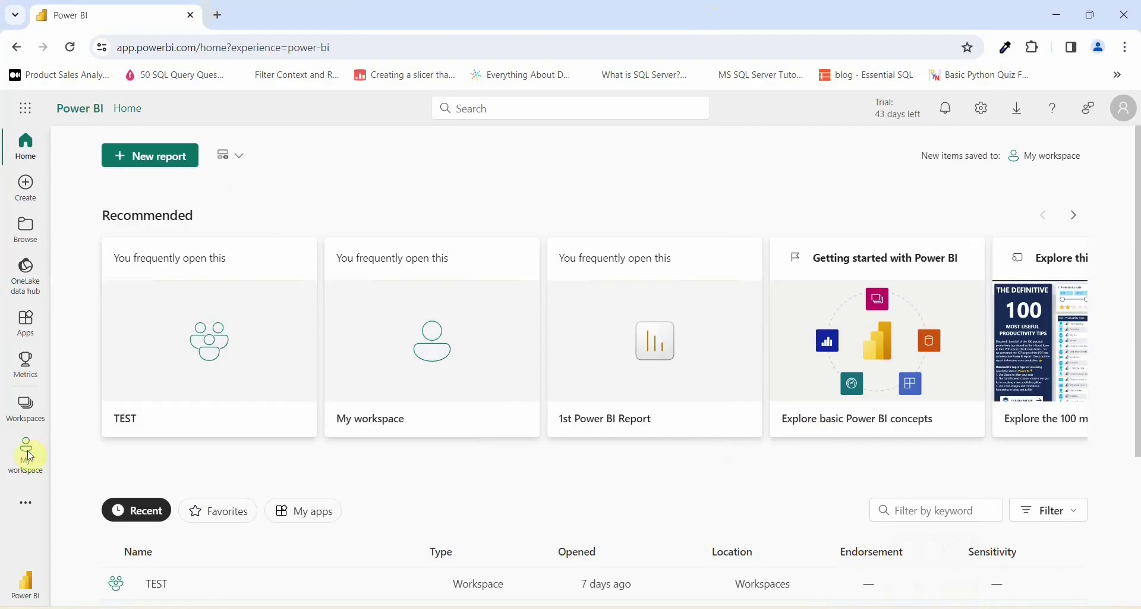
{"action": "left_click", "coordinate": [33, 420]}
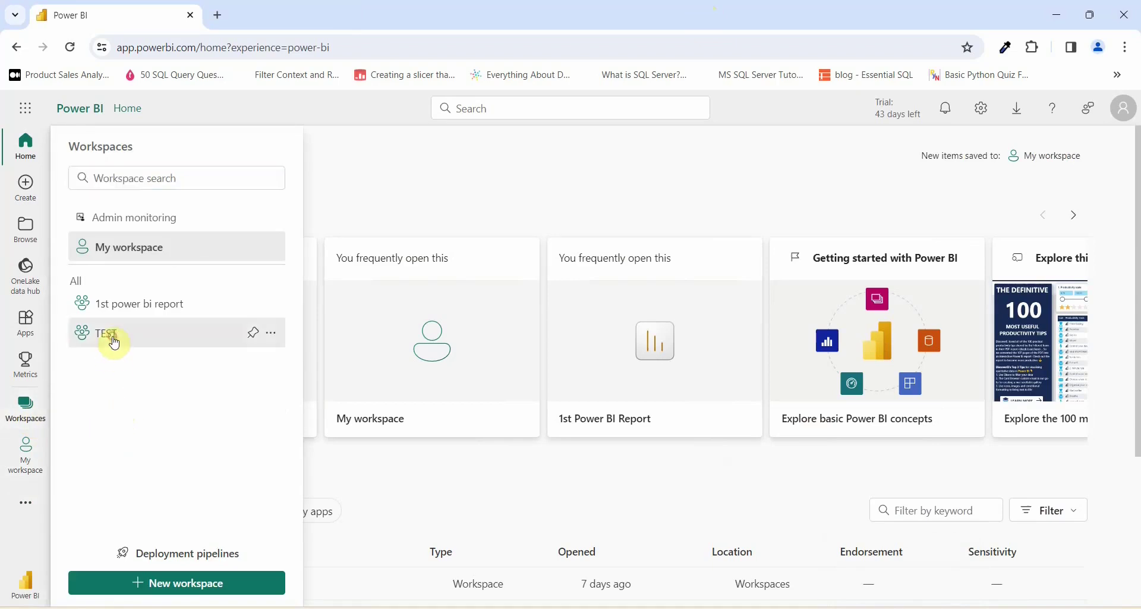
{"action": "left_click", "coordinate": [115, 343]}
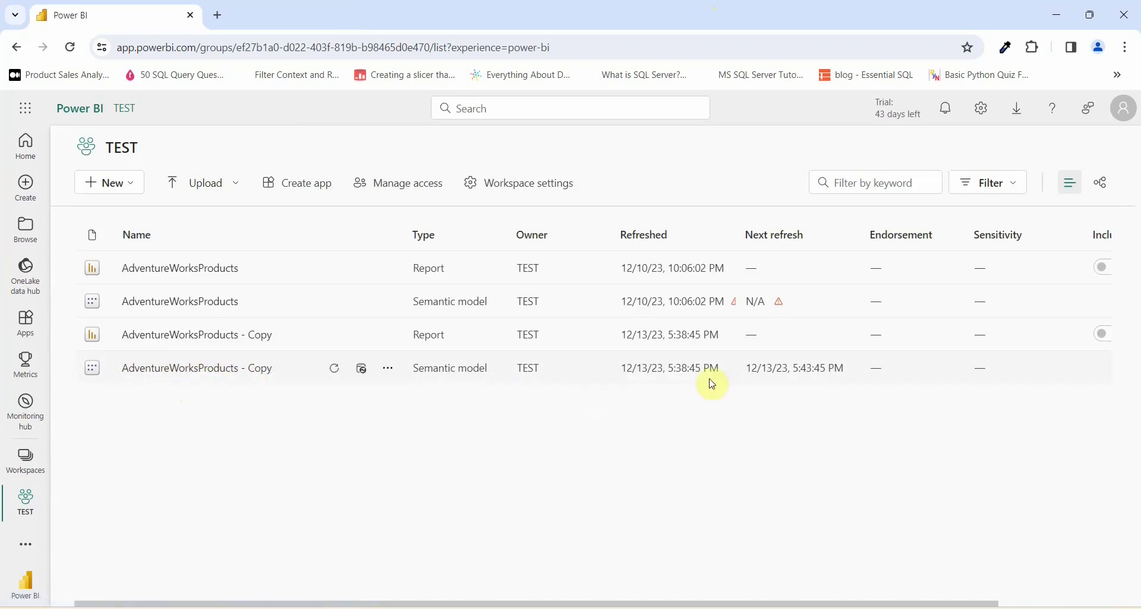
{"action": "left_click", "coordinate": [389, 374]}
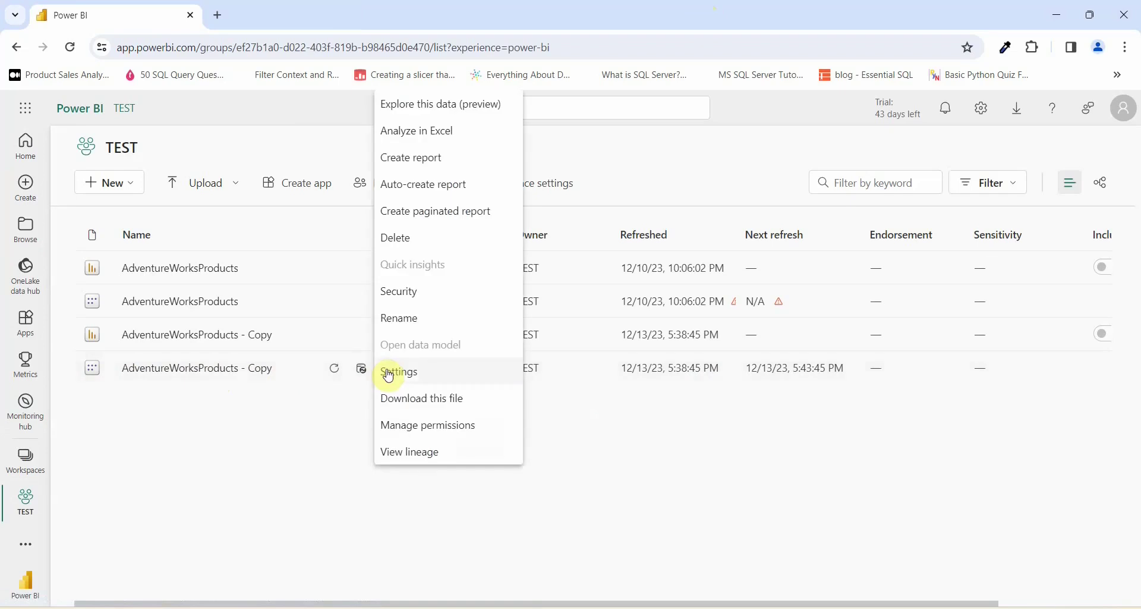
{"action": "left_click", "coordinate": [422, 295]}
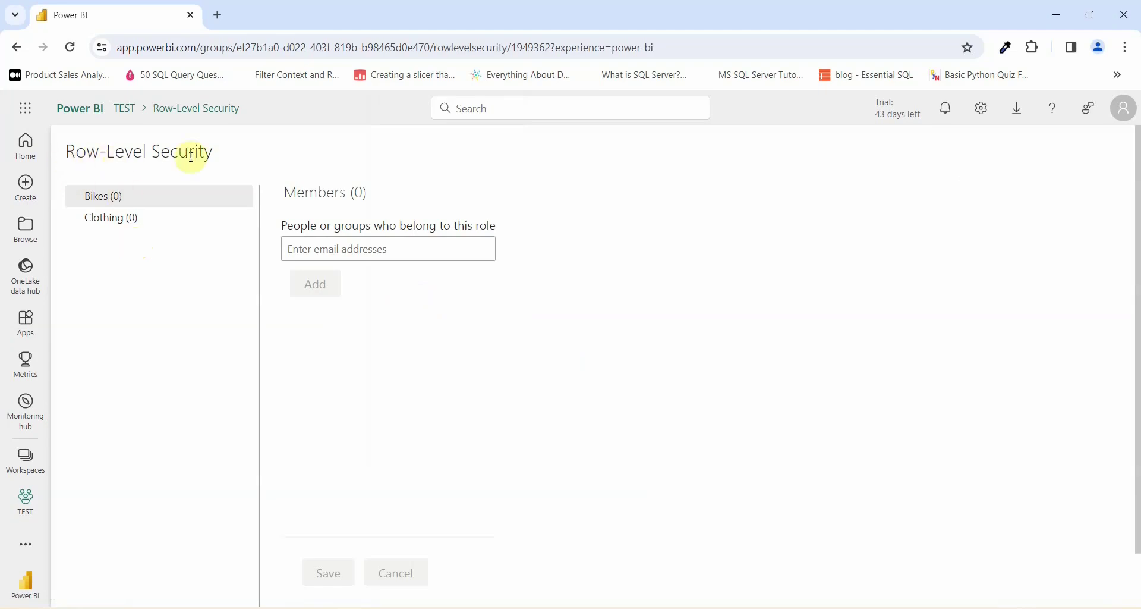
Review the member lists of the Clothing and Bikes roles in the row-level security settings
{"action": "left_click", "coordinate": [134, 226]}
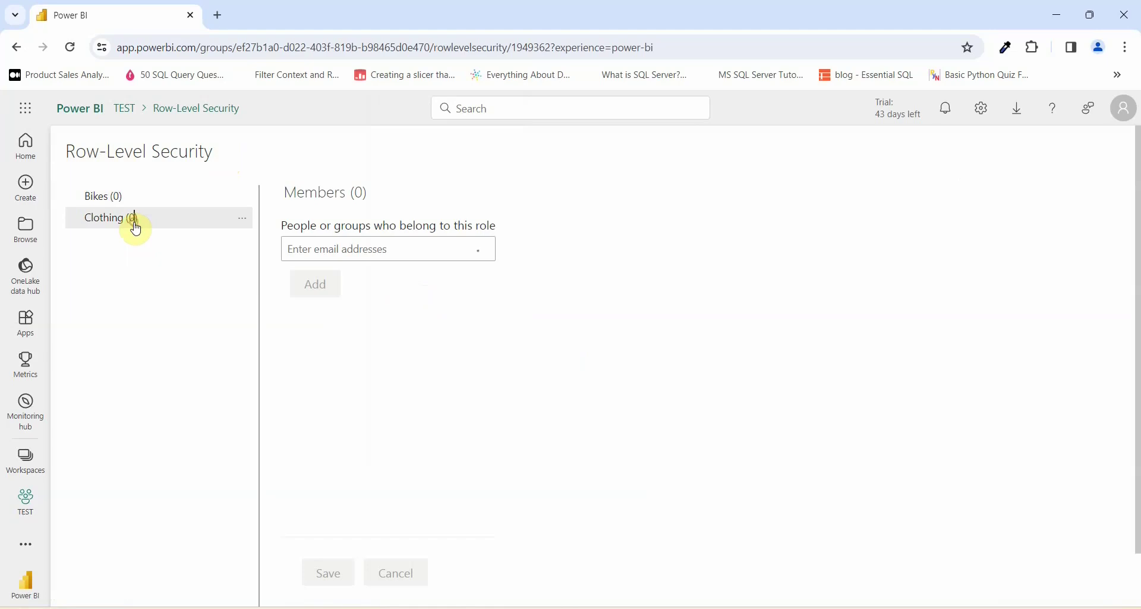
{"action": "left_click", "coordinate": [118, 197]}
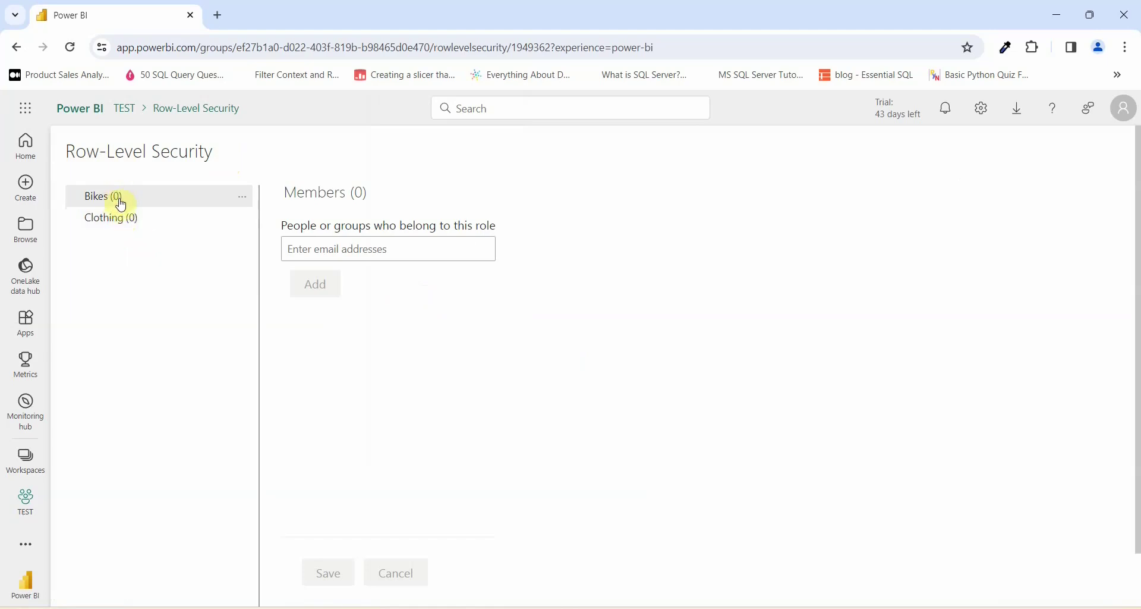
{"action": "left_click", "coordinate": [127, 225]}
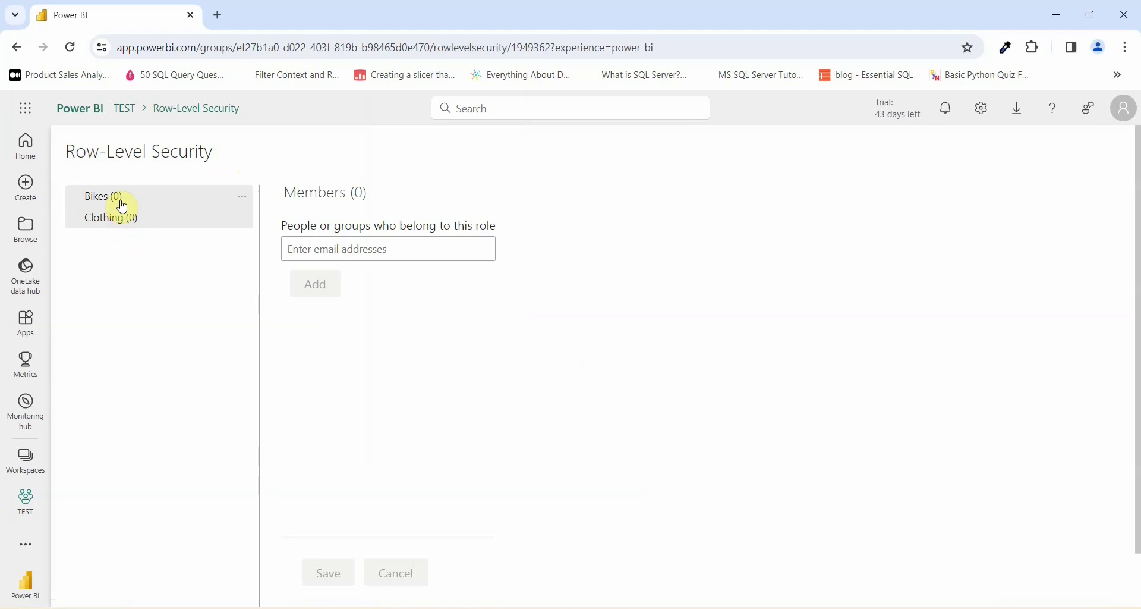
{"action": "left_click", "coordinate": [122, 203]}
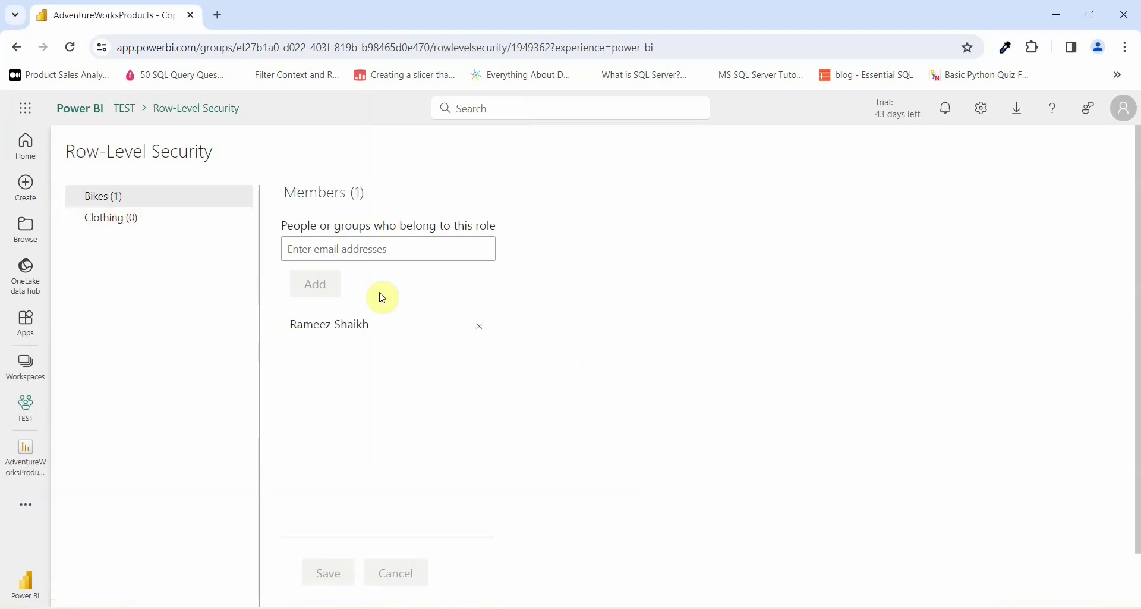
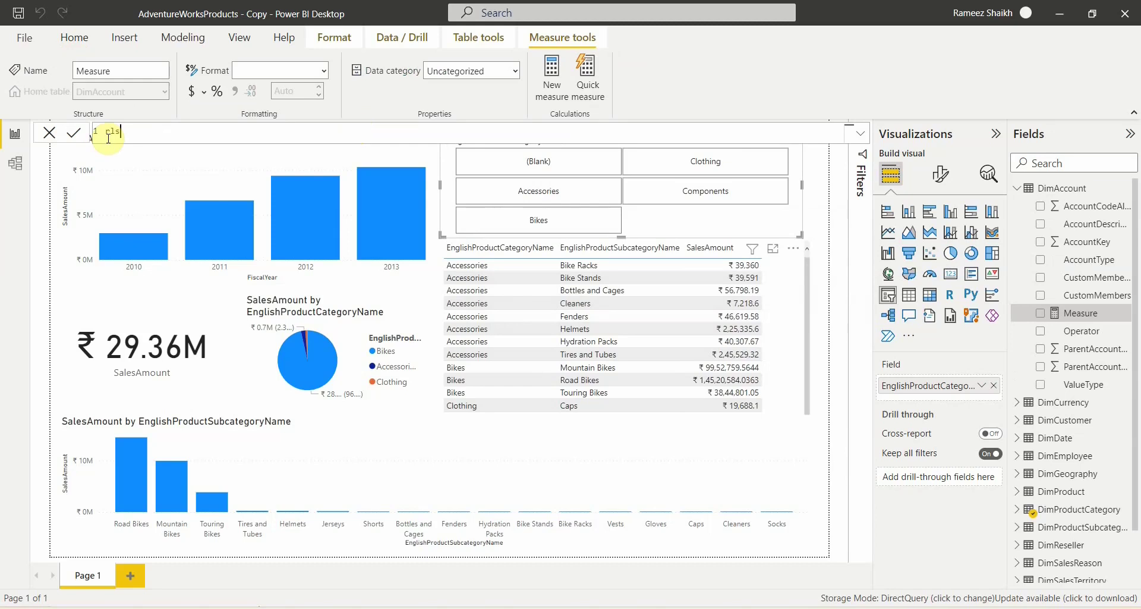
In Power BI Desktop, define a DimAccount measure with the formula rls = USERPRINCIPALNAME() and commit it
{"action": "type", "text": "= US"}
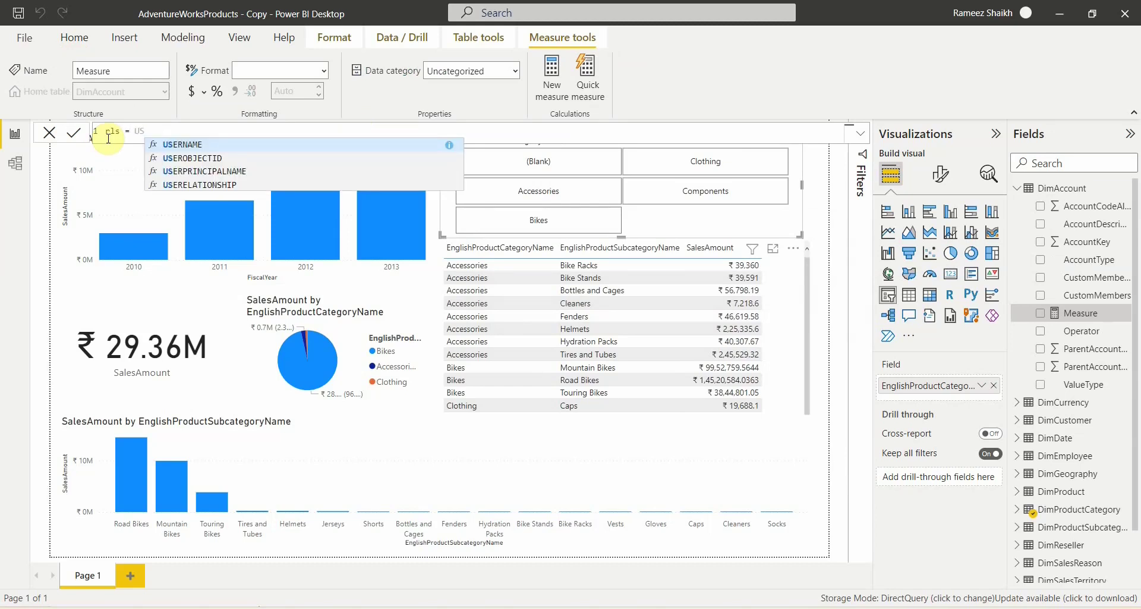
{"action": "key", "text": "Down"}
{"action": "key", "text": "Down"}
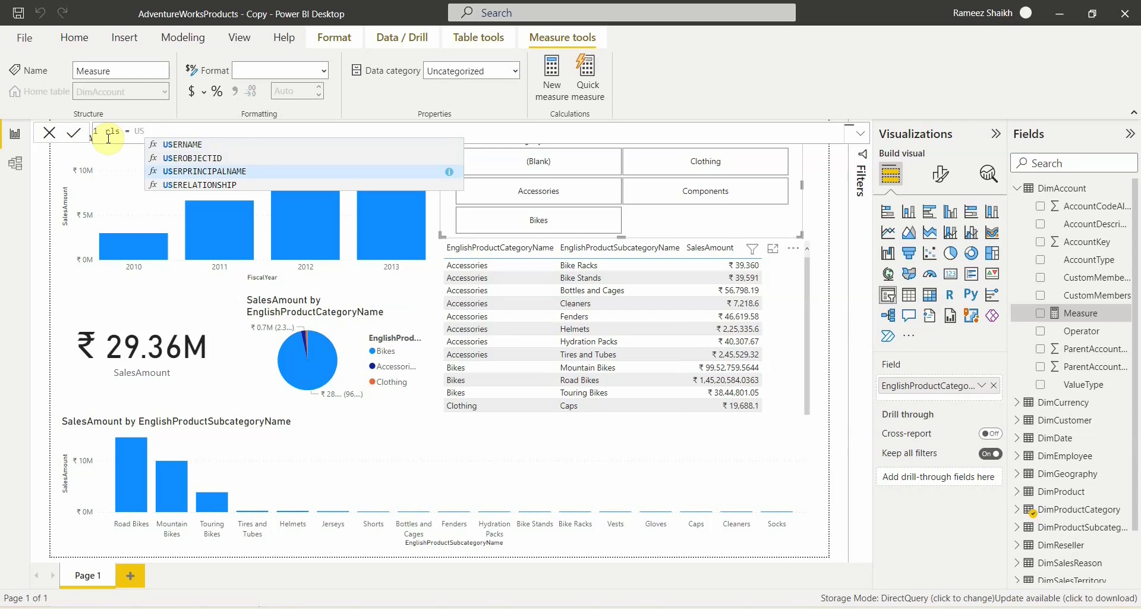
{"action": "key", "text": "Tab"}
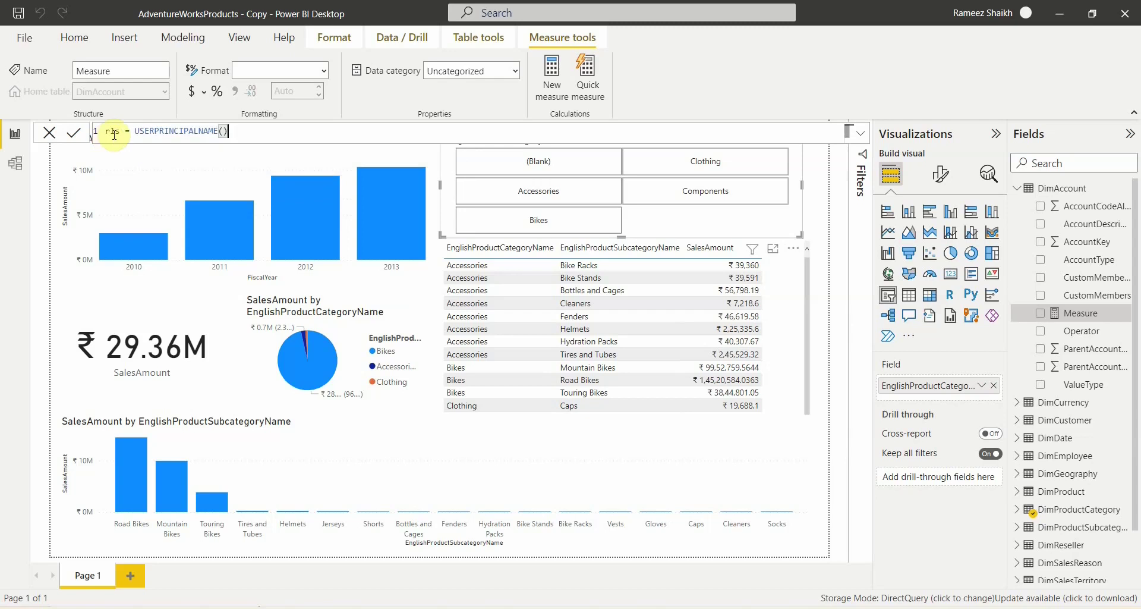
{"action": "left_click", "coordinate": [74, 133]}
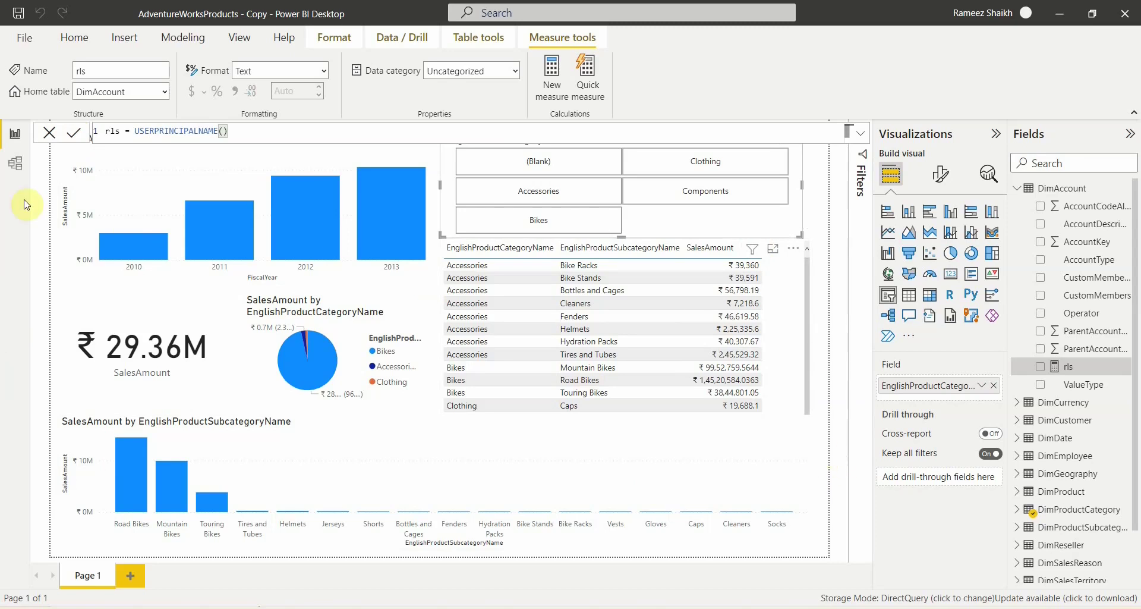
{"action": "left_click", "coordinate": [74, 132]}
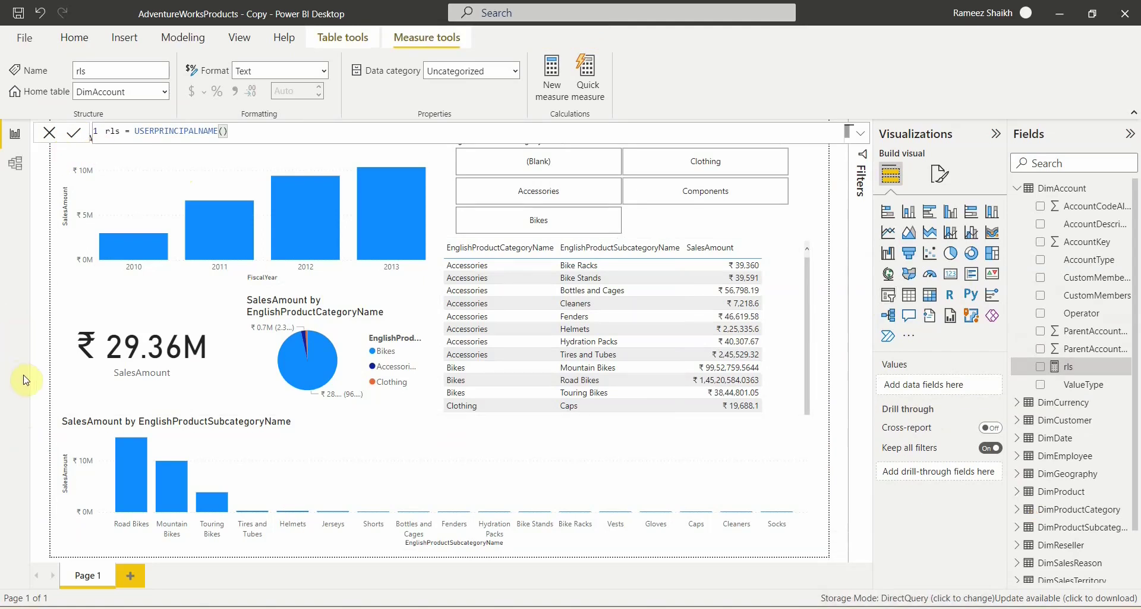
Add a card visual showing the rls measure, widened to fit its text and placed across the middle of the report page
{"action": "left_click", "coordinate": [889, 274]}
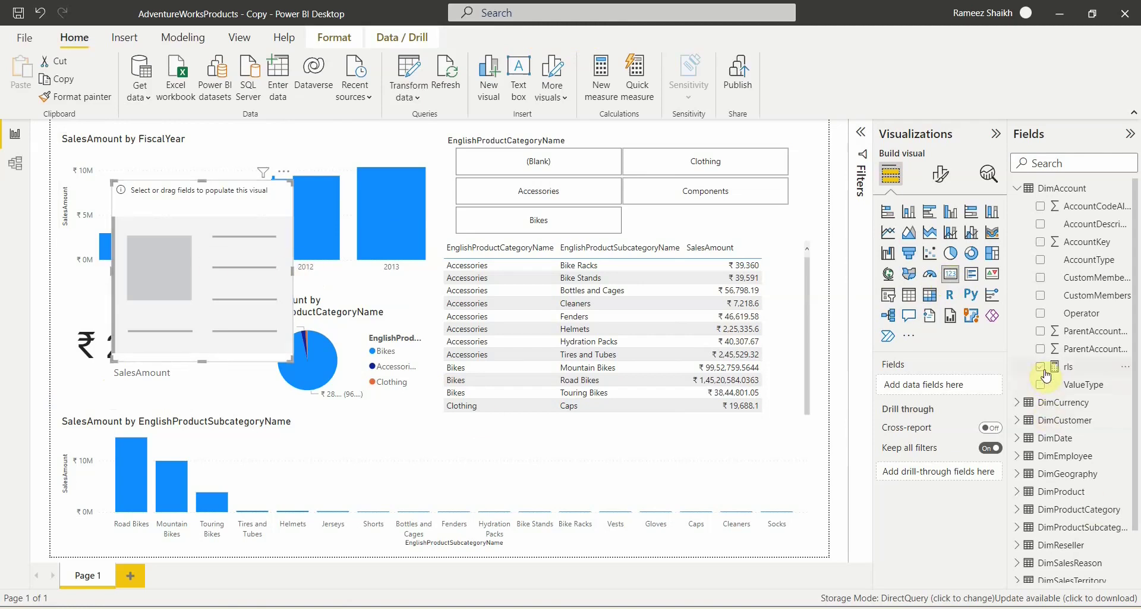
{"action": "left_click_drag", "start_coordinate": [1055, 367], "coordinate": [197, 251]}
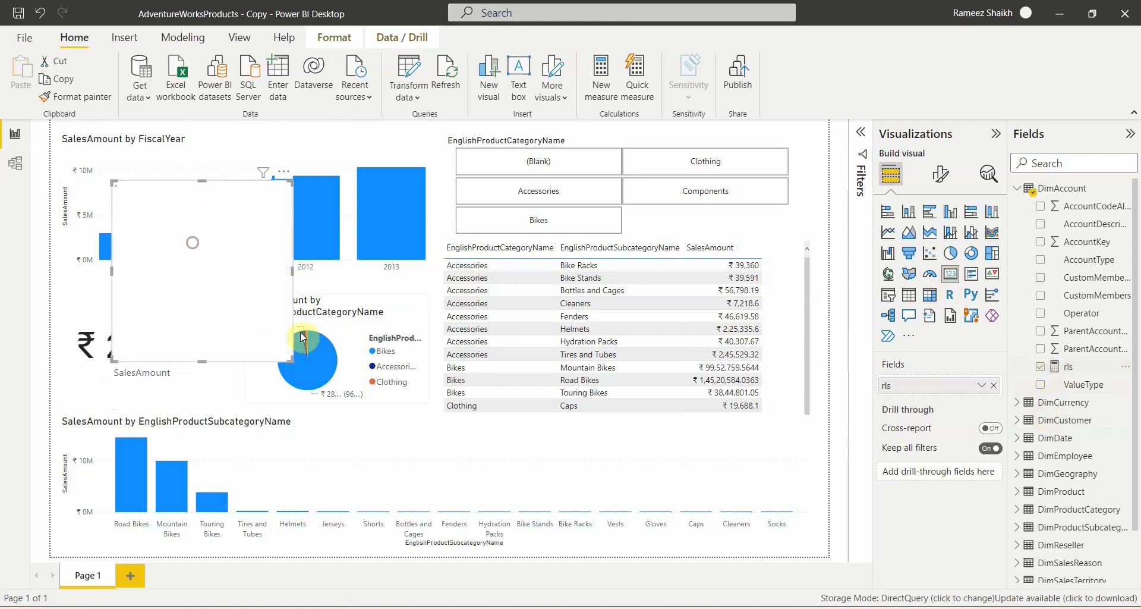
{"action": "left_click_drag", "start_coordinate": [370, 309], "coordinate": [718, 250]}
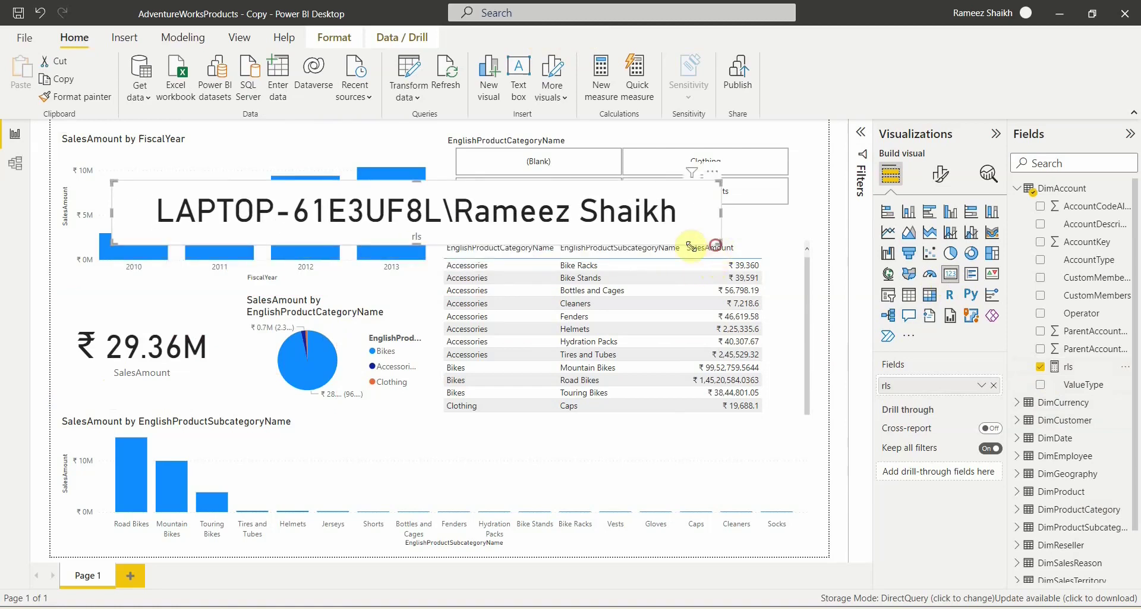
{"action": "left_click_drag", "start_coordinate": [456, 193], "coordinate": [537, 444]}
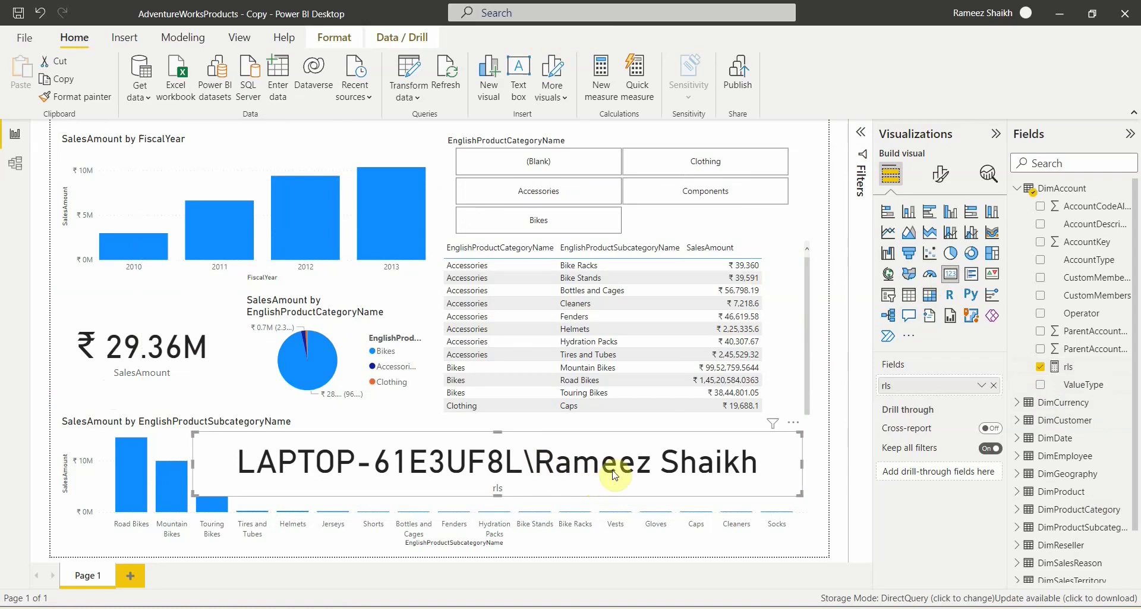
{"action": "left_click_drag", "start_coordinate": [612, 469], "coordinate": [605, 293]}
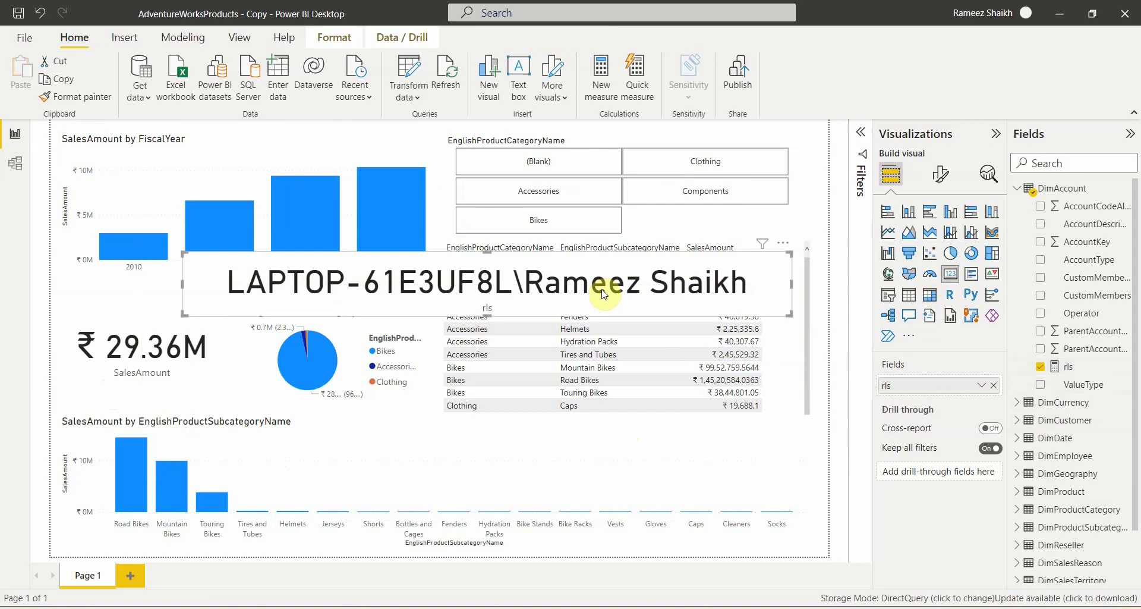